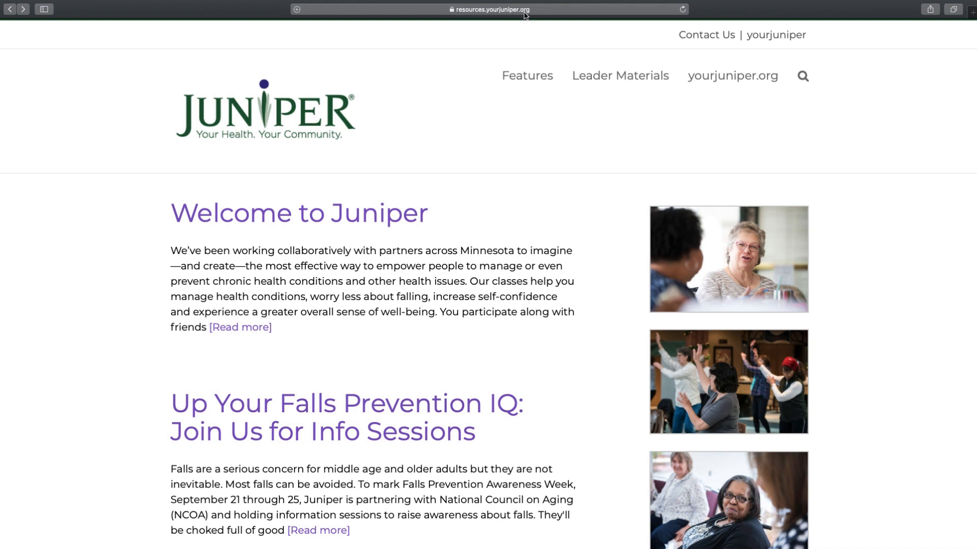
Open the First Session Forms for MOB and Stepping On from the site's Leader Materials page.
click(614, 77)
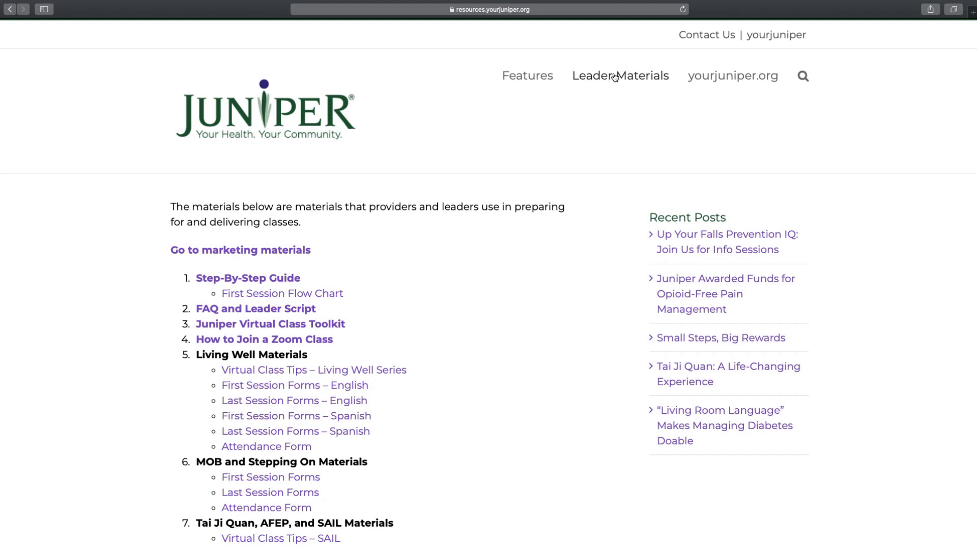
scroll(613, 76, down, 3)
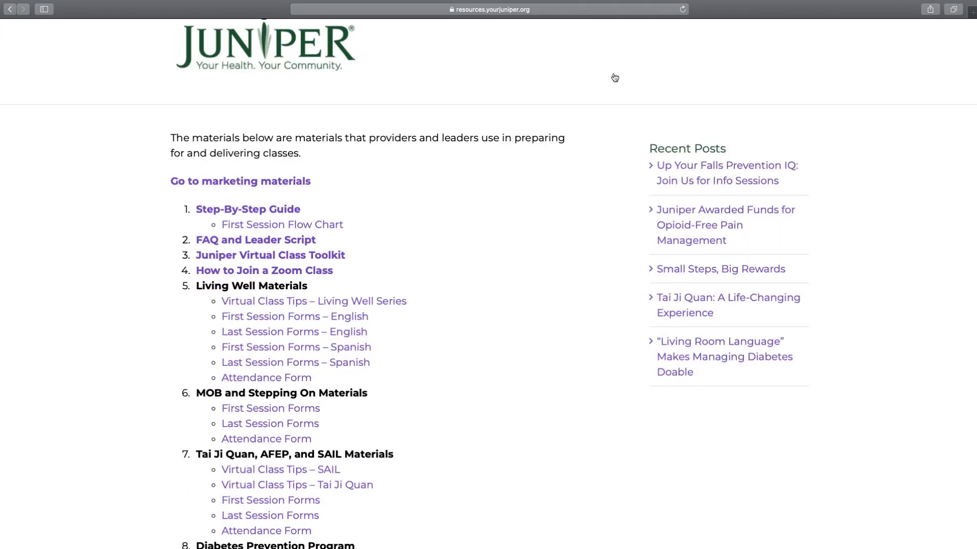
scroll(614, 77, down, 5)
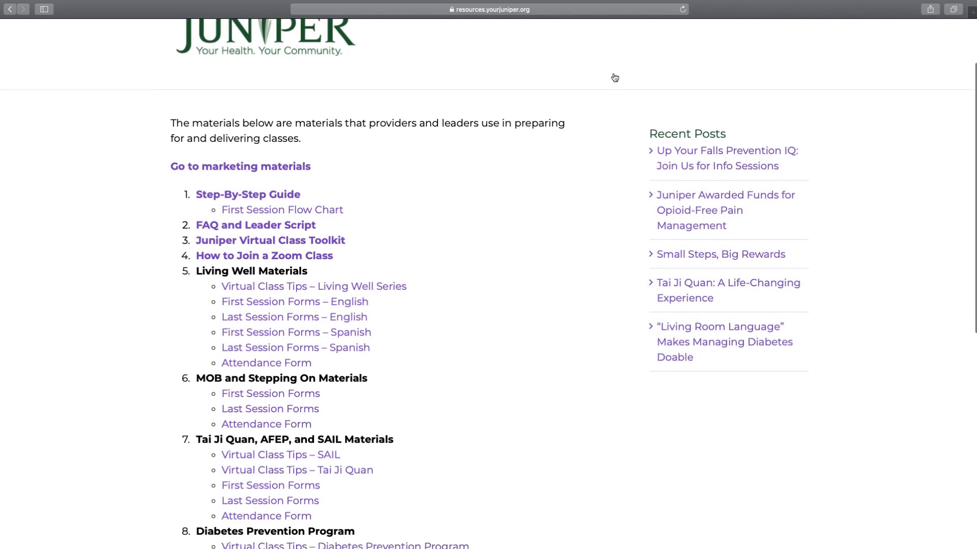
scroll(614, 77, down, 2)
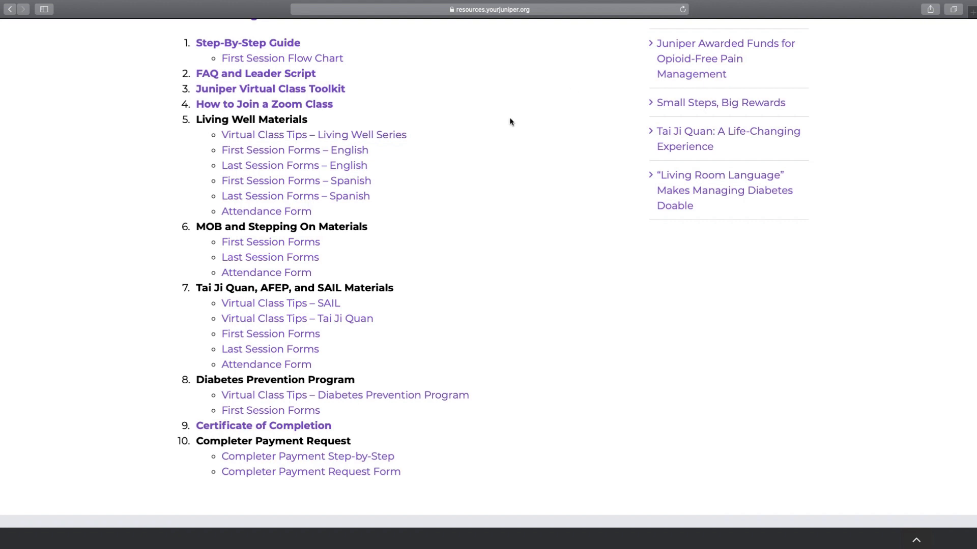
click(309, 244)
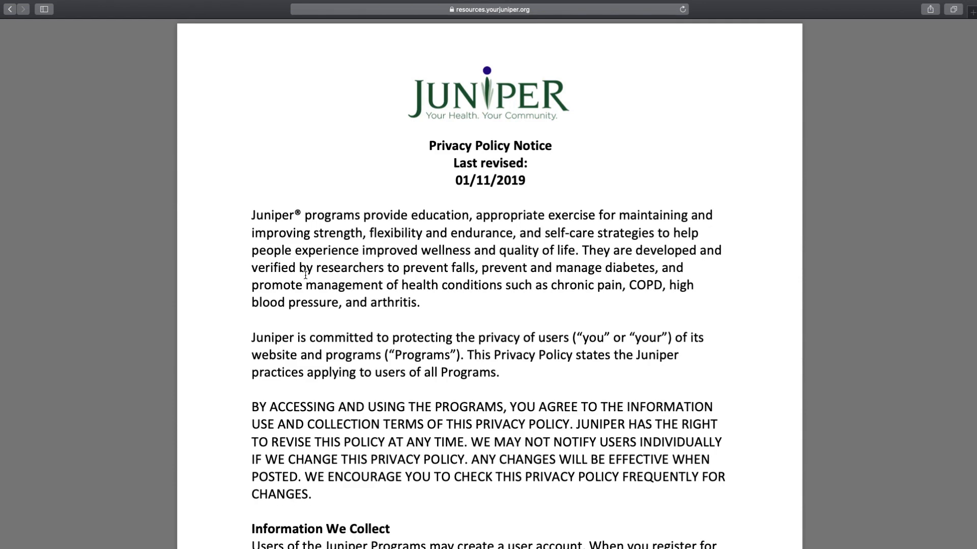
Read through the Privacy Policy Notice, from its introduction to the acknowledgement page with the name, date and signature lines.
scroll(305, 276, down, 3)
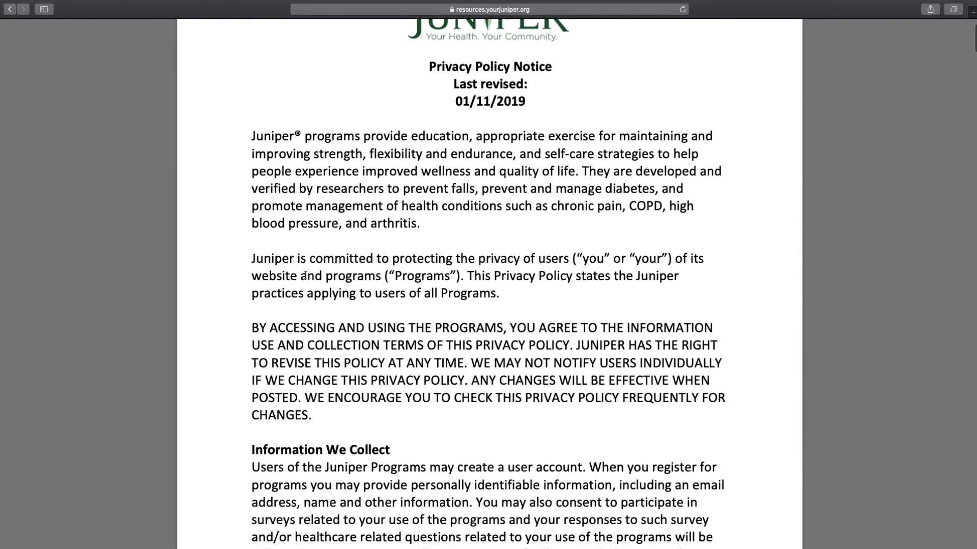
scroll(305, 275, down, 4)
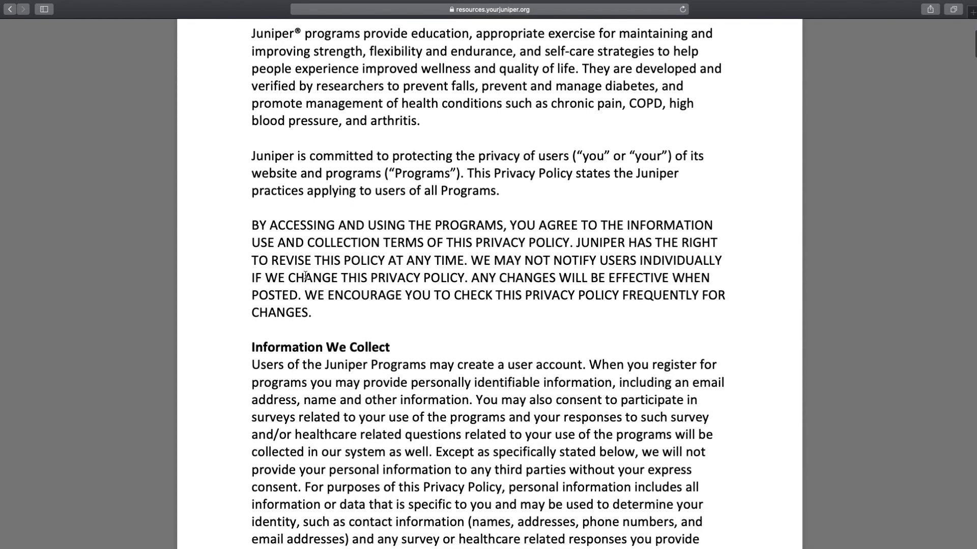
scroll(306, 275, down, 4)
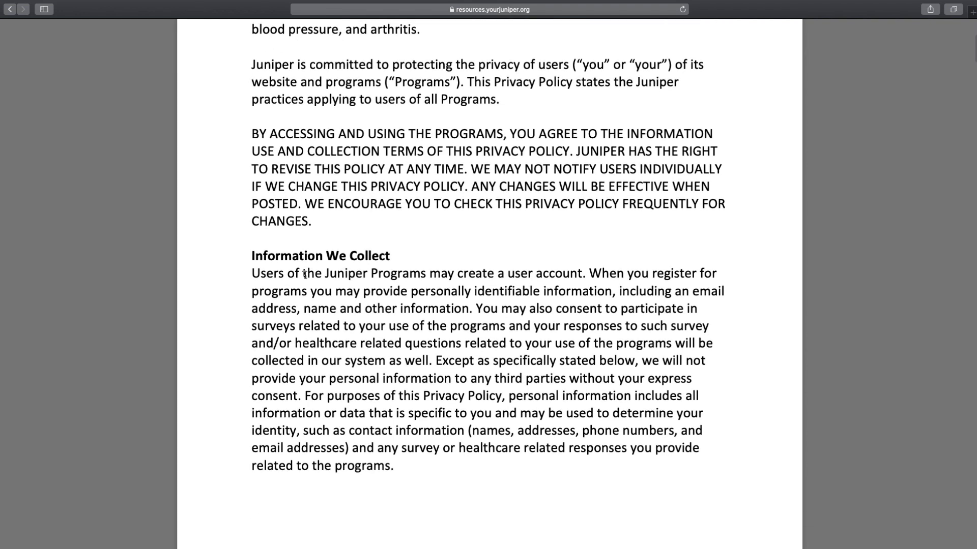
scroll(305, 275, down, 4)
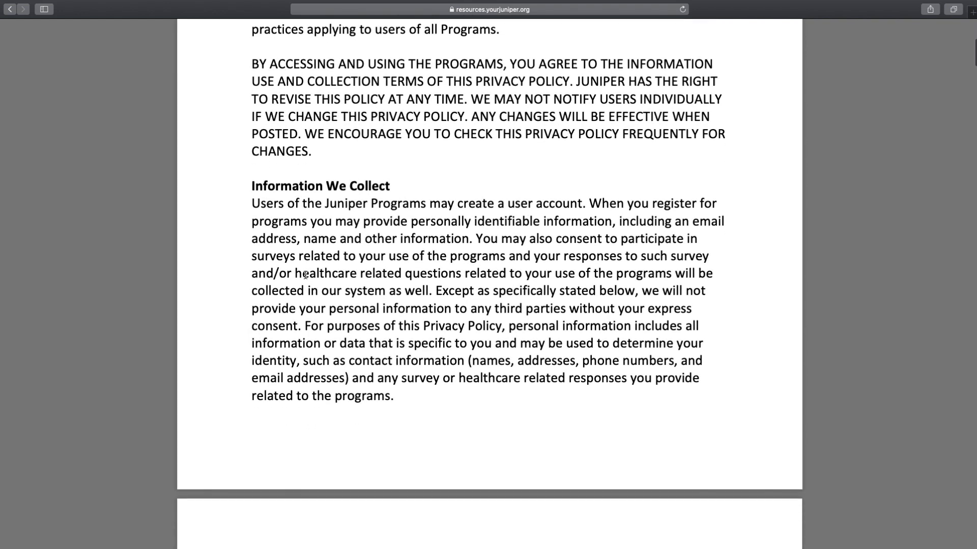
scroll(305, 275, down, 5)
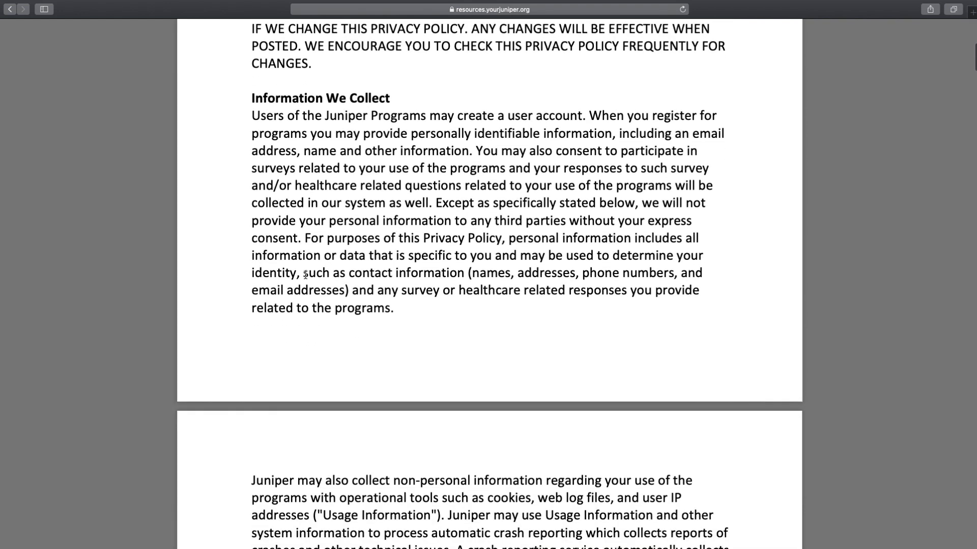
scroll(305, 275, down, 5)
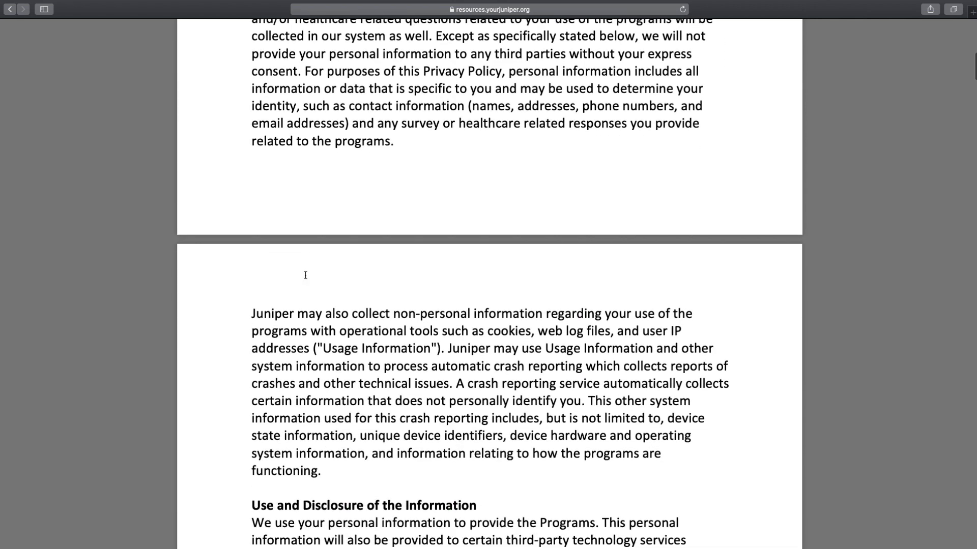
scroll(305, 275, down, 4)
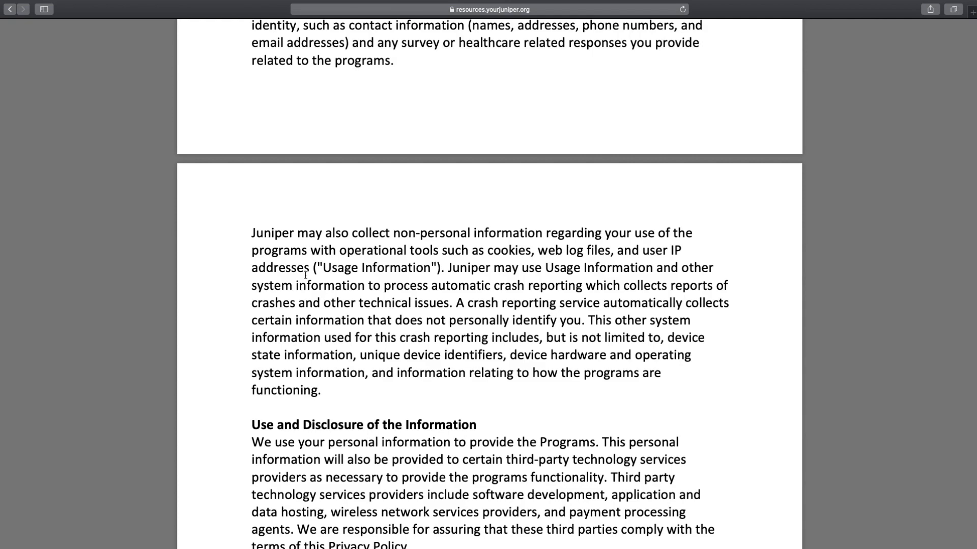
scroll(305, 275, down, 15)
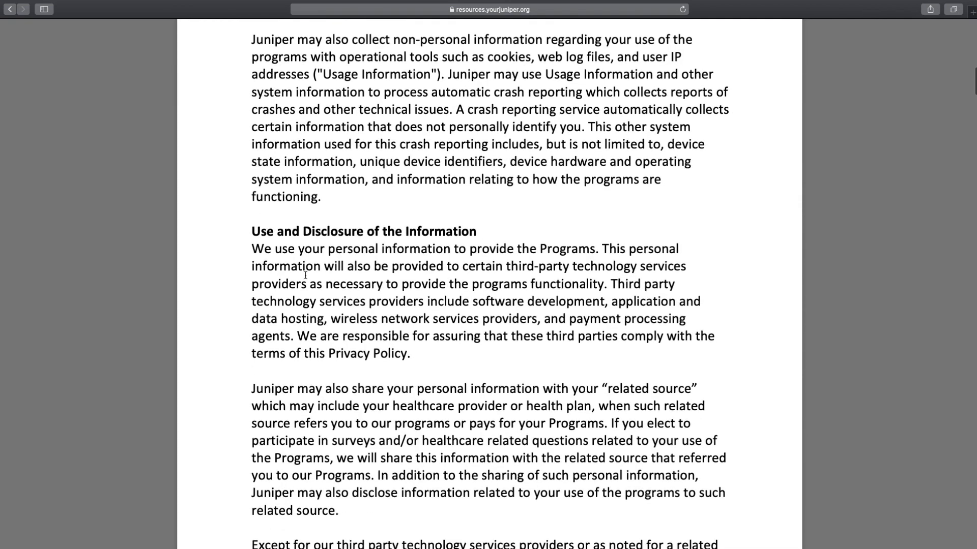
scroll(305, 275, down, 20)
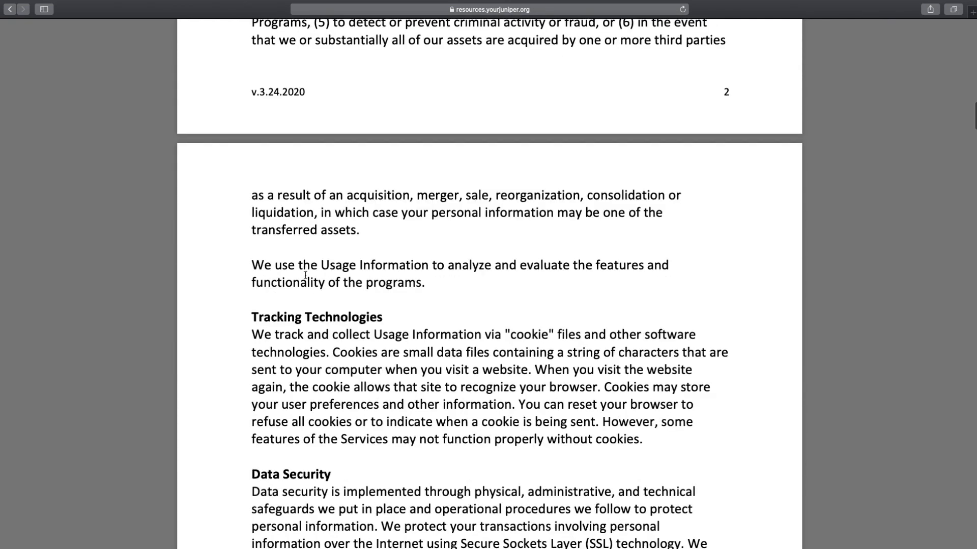
scroll(305, 275, down, 20)
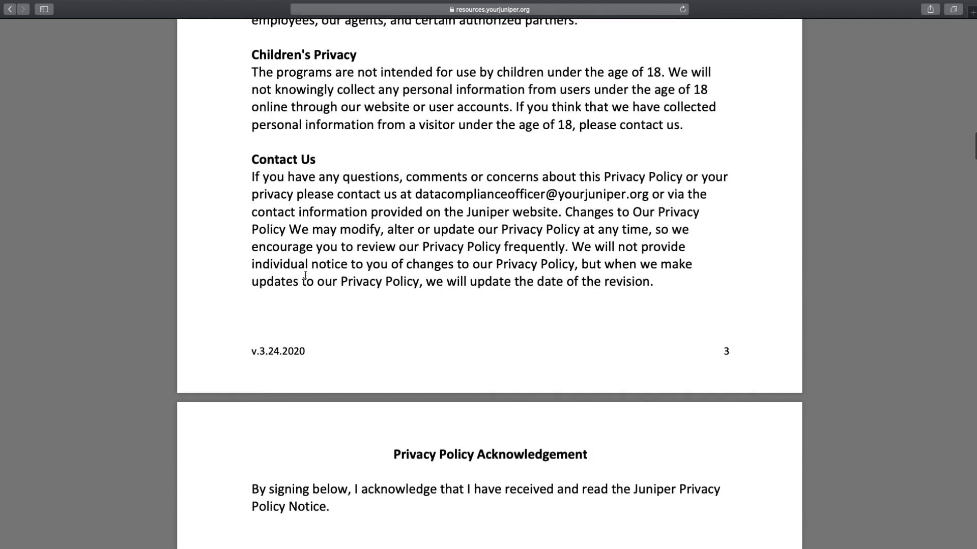
scroll(305, 275, down, 14)
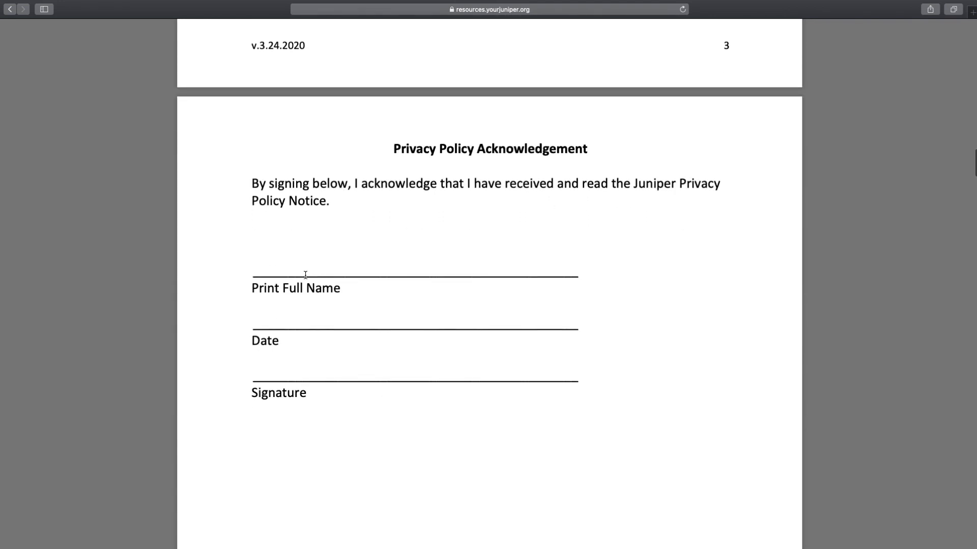
Review the Release from Liability Agreement and the Registration Form, including its required participant and health insurance fields.
scroll(305, 276, down, 20)
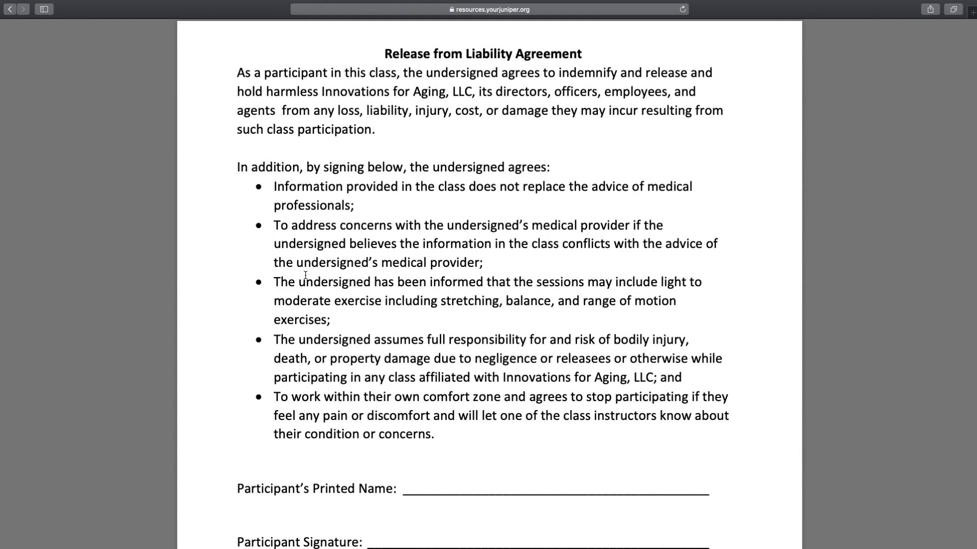
scroll(305, 275, down, 15)
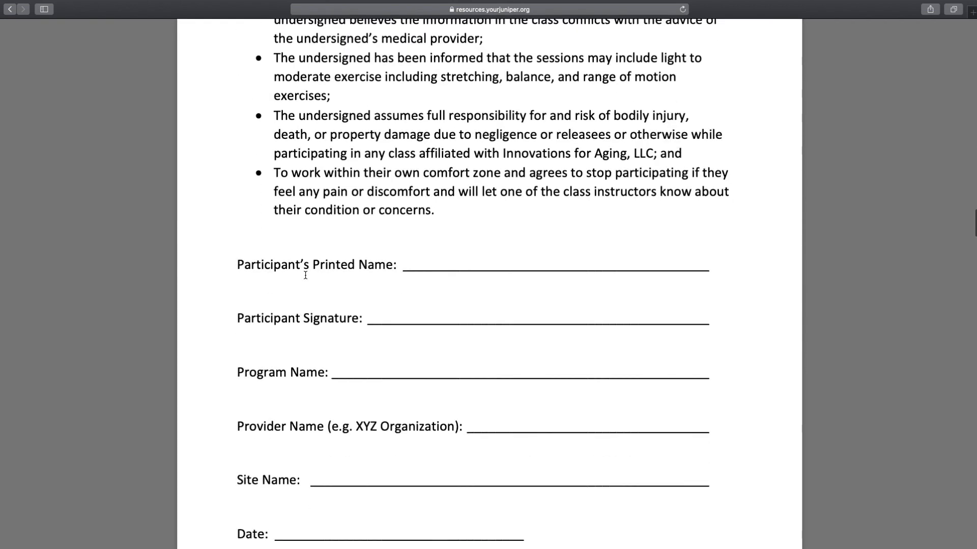
scroll(306, 275, down, 9)
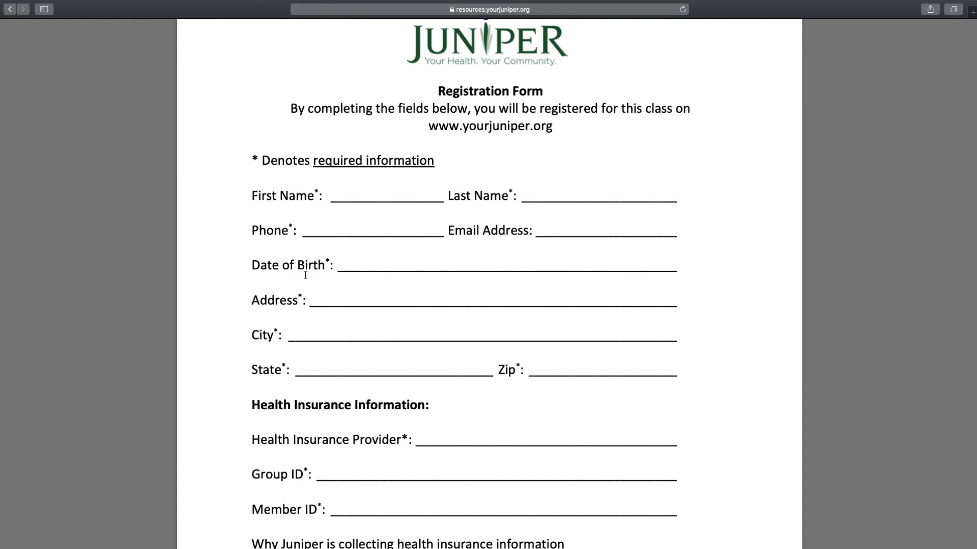
scroll(305, 275, down, 4)
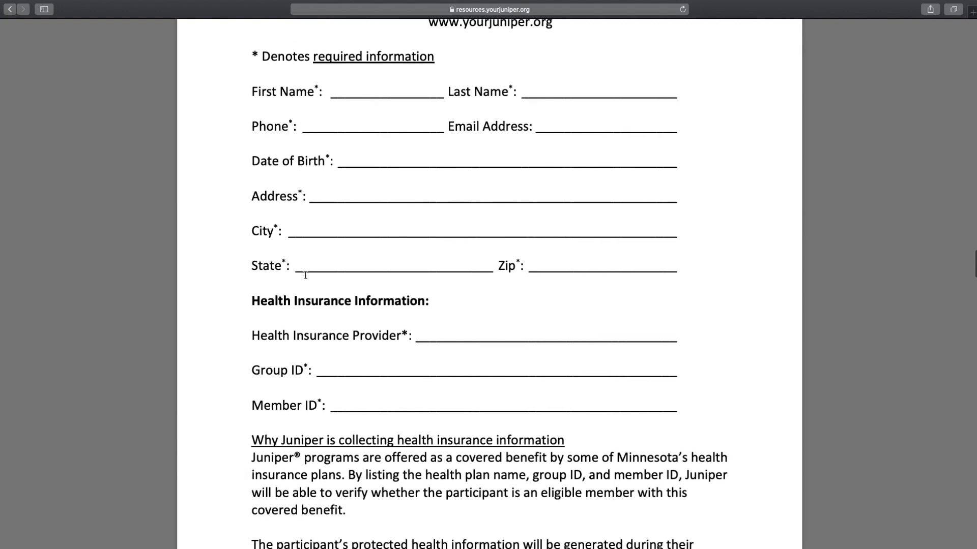
scroll(305, 275, down, 1)
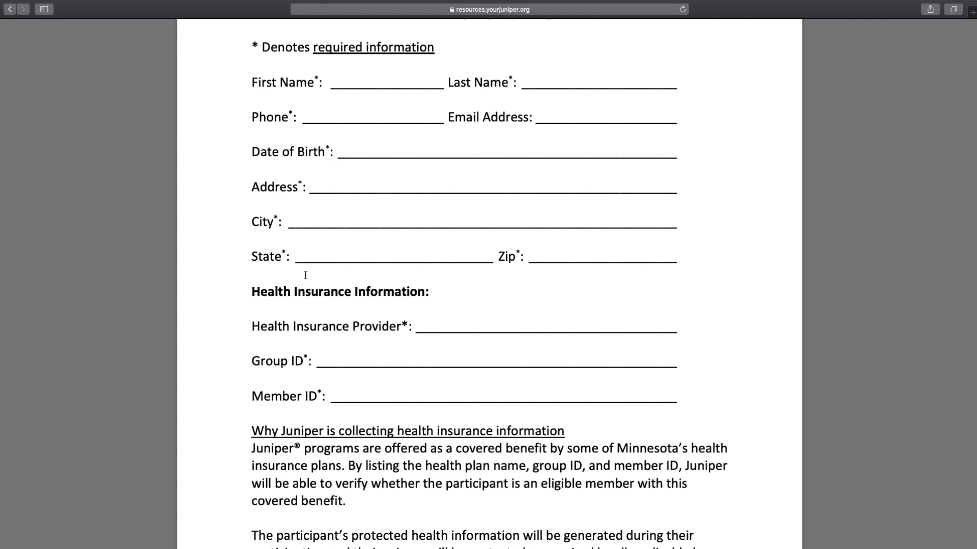
scroll(306, 275, down, 5)
scroll(306, 275, down, 3)
scroll(306, 275, down, 3)
scroll(305, 275, down, 2)
Examine the Pre-Program Survey questions on demographics, health conditions, falls and activity level.
scroll(305, 275, down, 3)
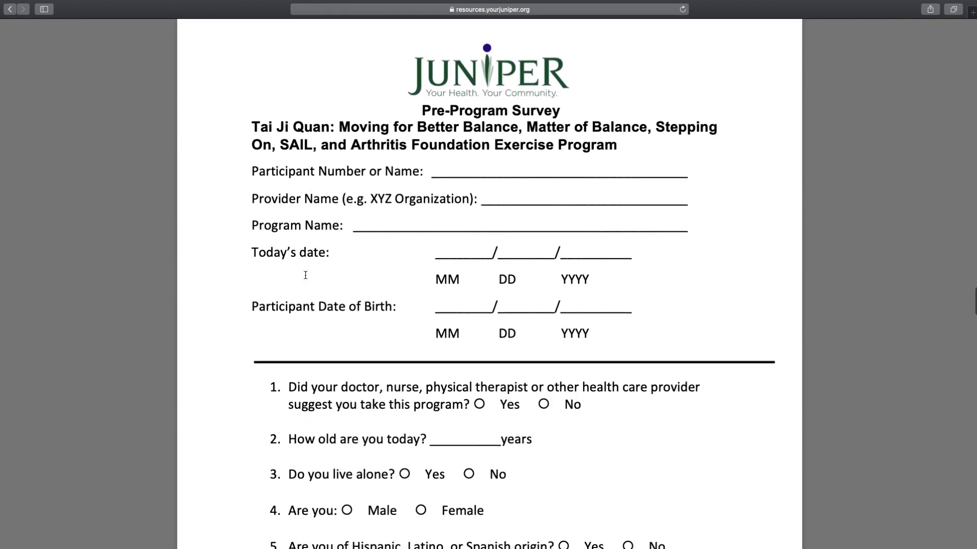
scroll(305, 275, down, 1)
scroll(306, 275, down, 3)
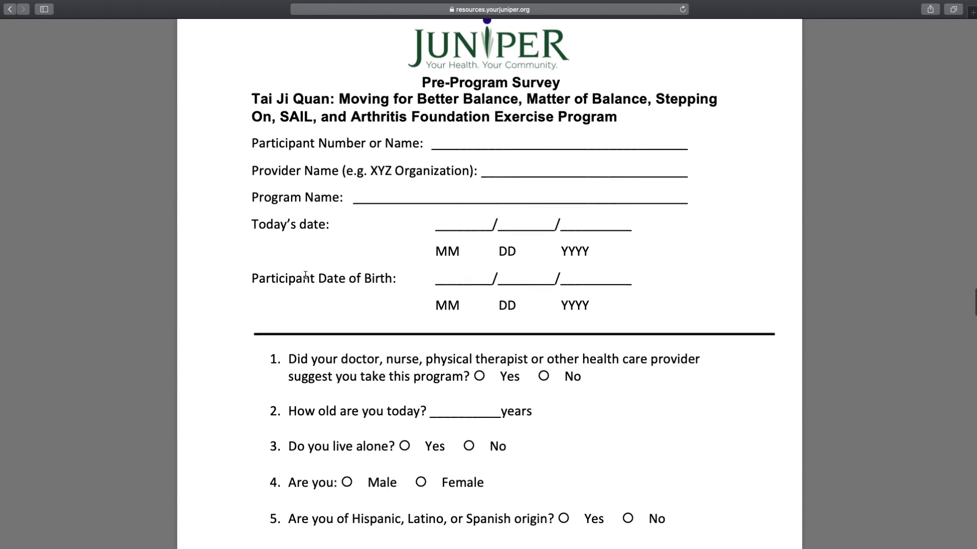
scroll(305, 275, down, 6)
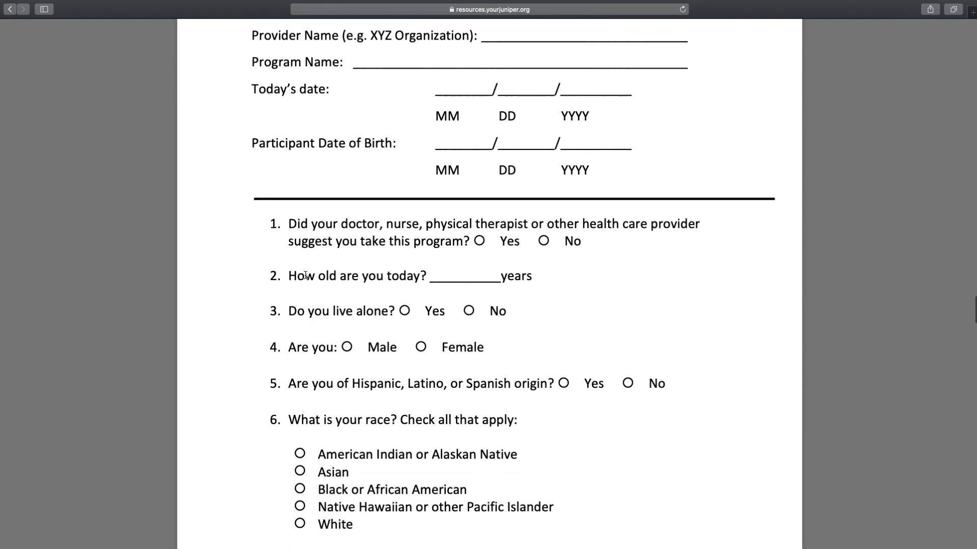
scroll(306, 275, down, 14)
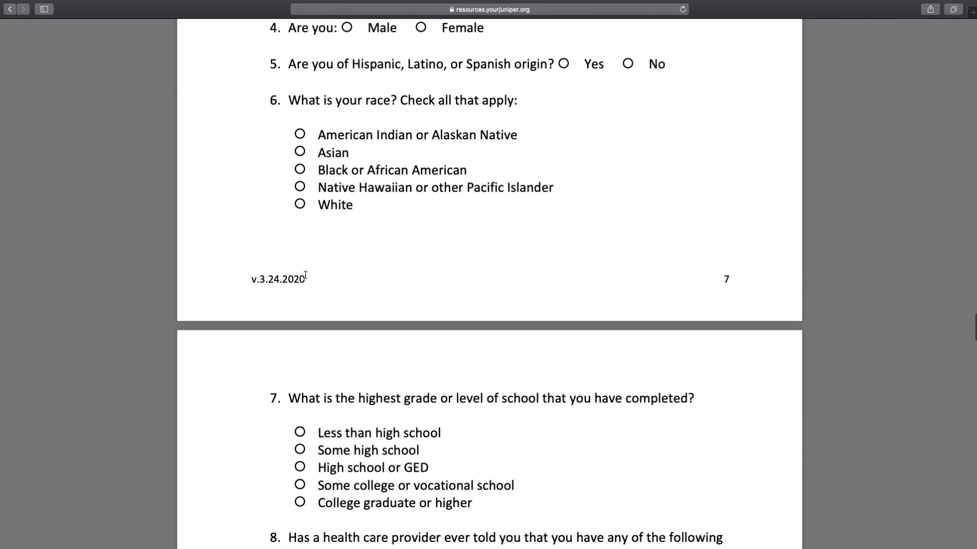
scroll(305, 275, down, 10)
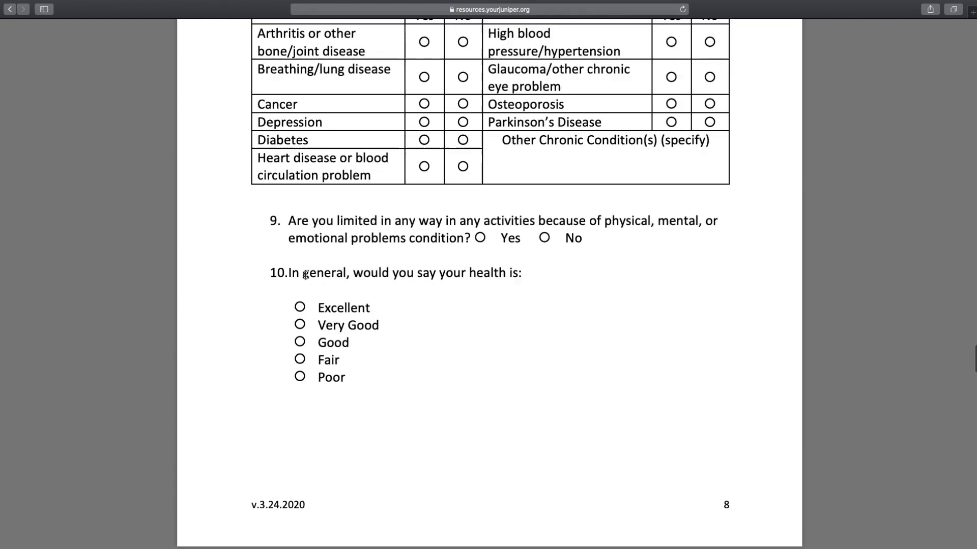
scroll(305, 275, down, 12)
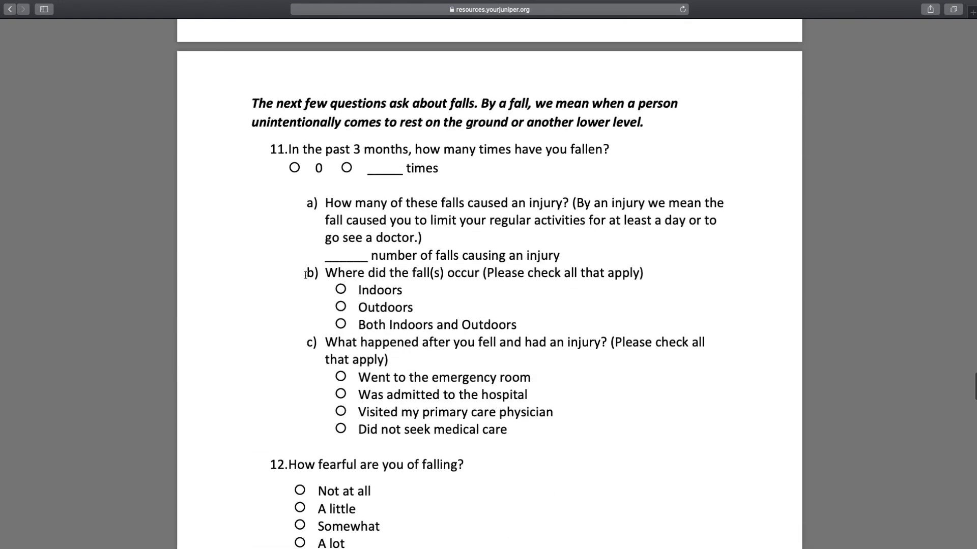
scroll(305, 276, down, 11)
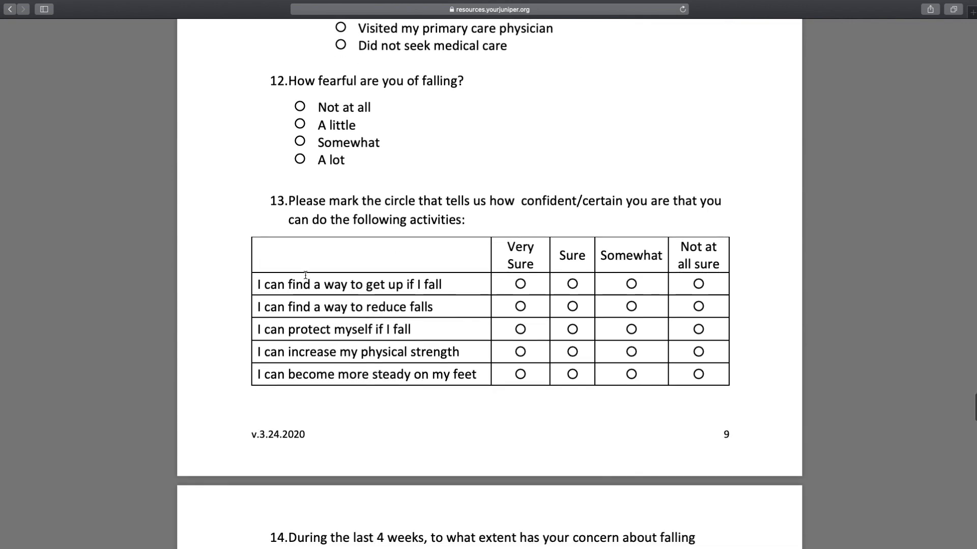
scroll(305, 275, down, 12)
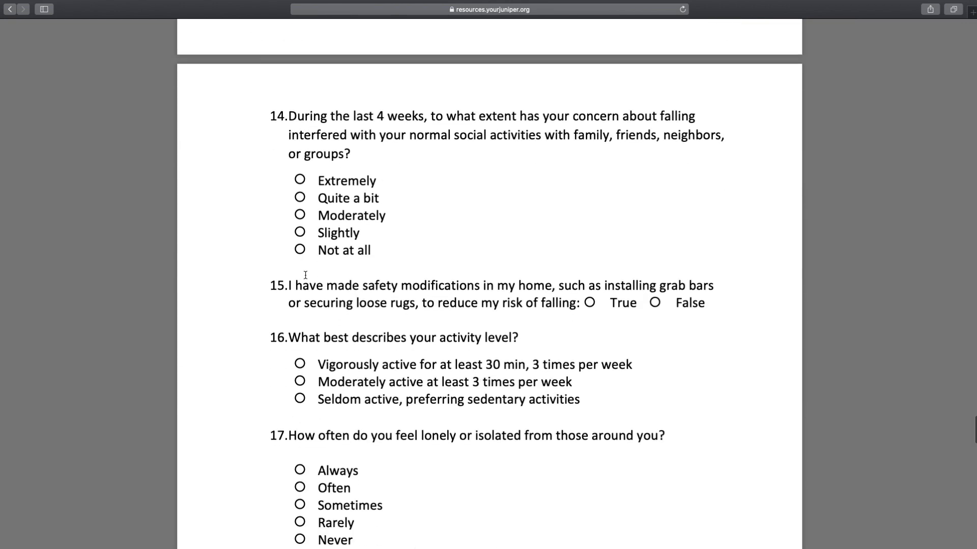
Examine the Physical Activity Readiness Questionnaire (PAR-Q), including its introduction, directions and yes/no question table.
scroll(305, 275, down, 9)
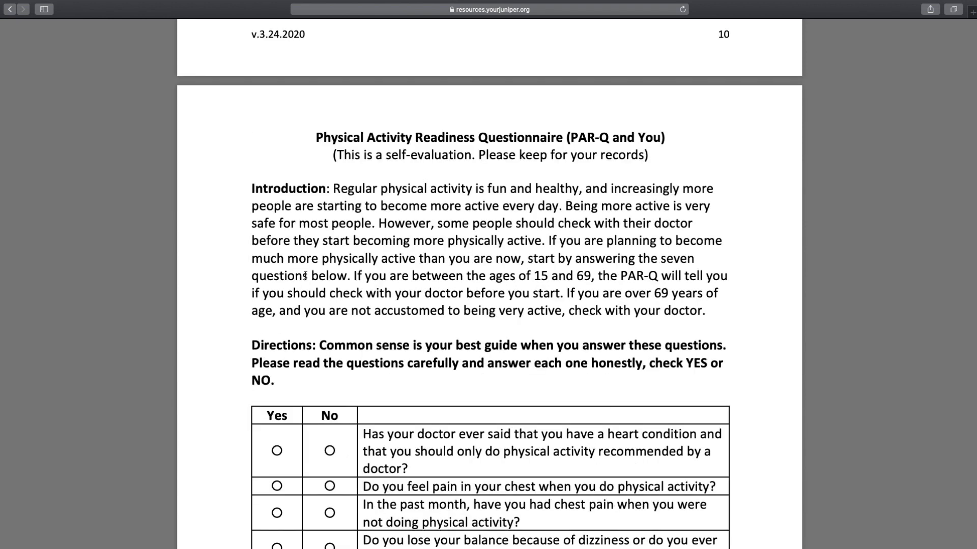
scroll(305, 275, down, 2)
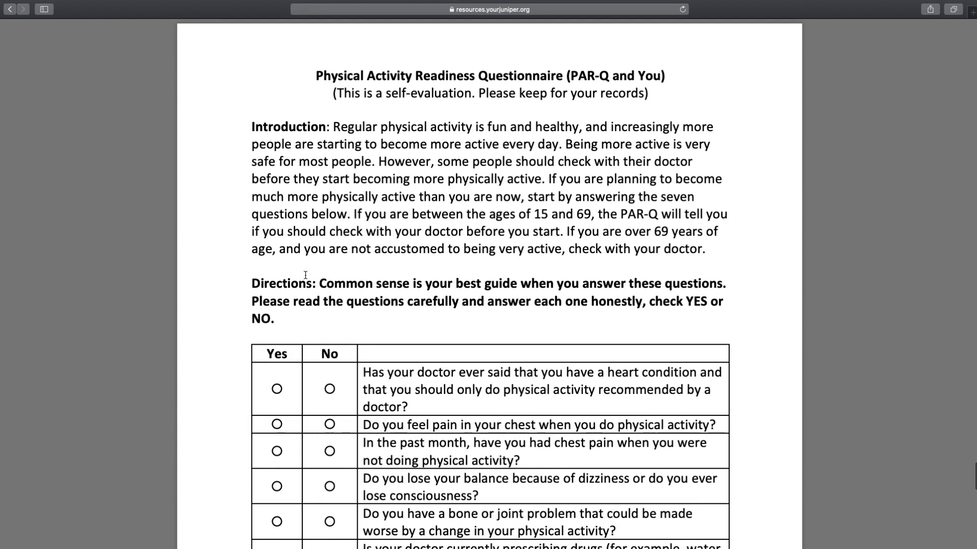
scroll(306, 275, down, 2)
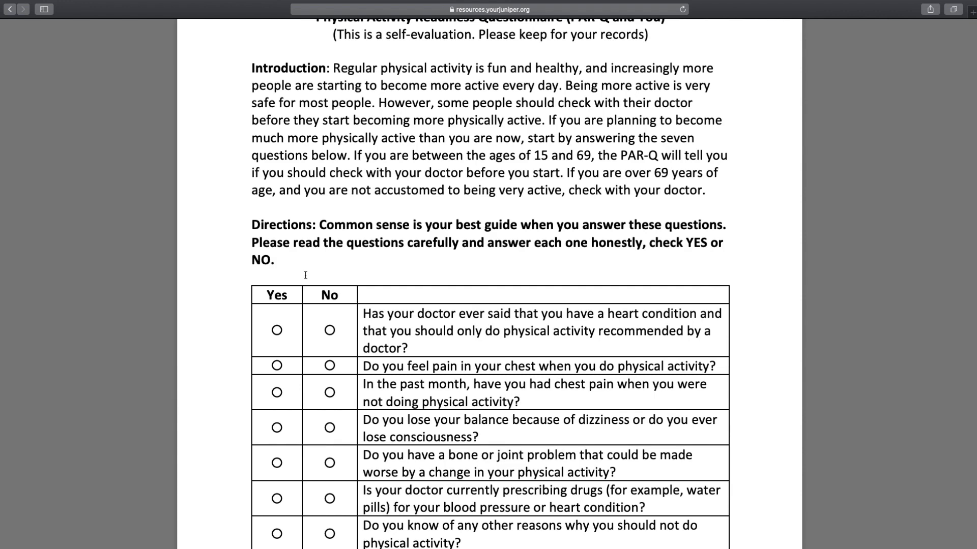
scroll(305, 275, down, 3)
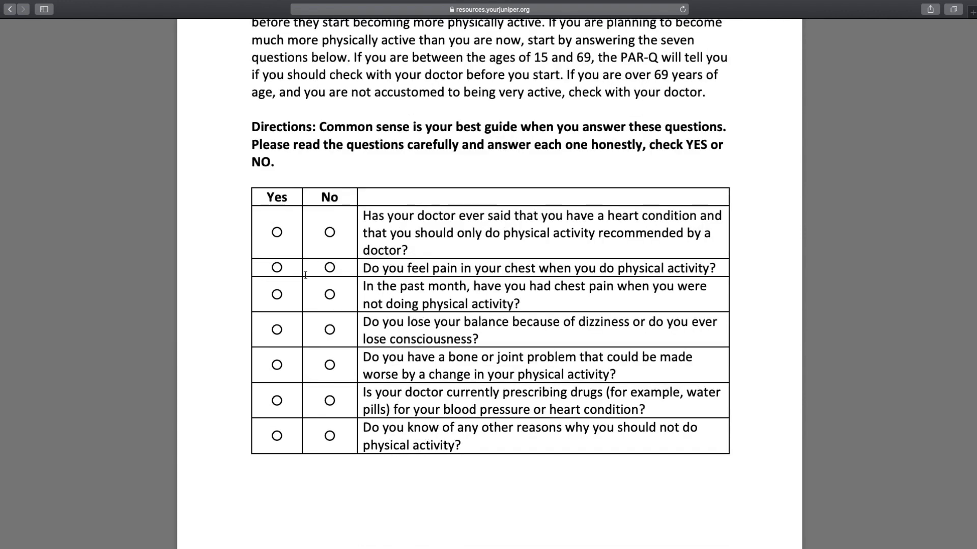
scroll(305, 275, down, 1)
scroll(305, 275, down, 2)
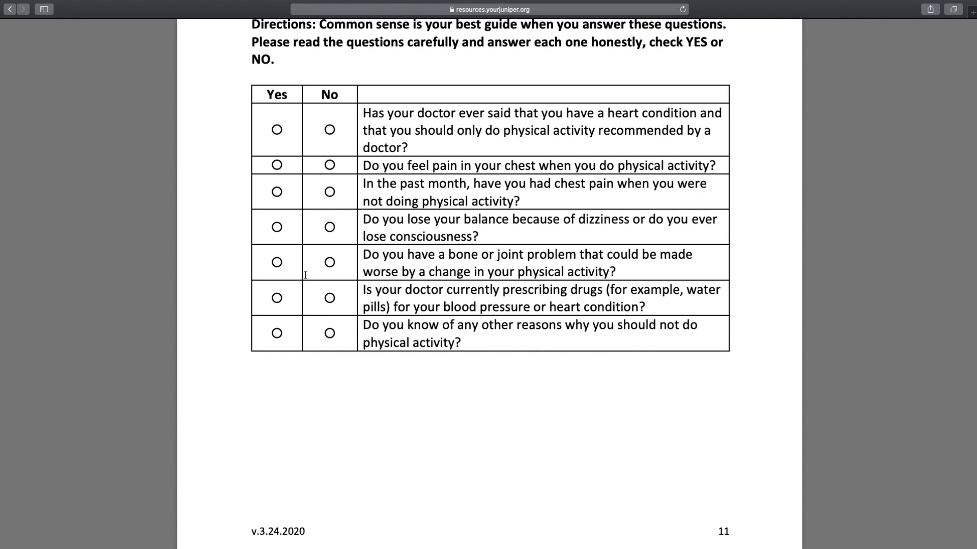
scroll(305, 275, down, 4)
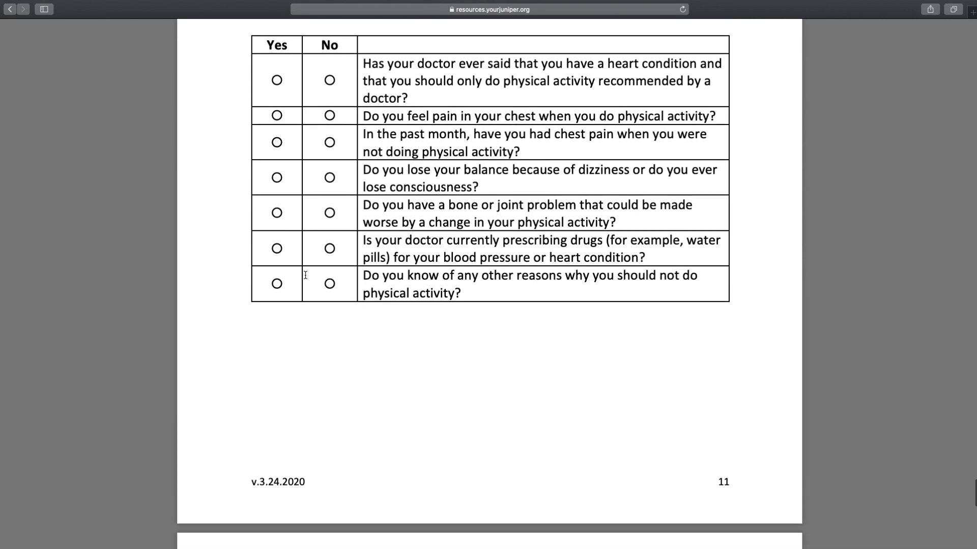
Read the PAR-Q follow-up guidance on YES and NO answers and on delaying activity, through the packet's last page.
scroll(306, 275, down, 10)
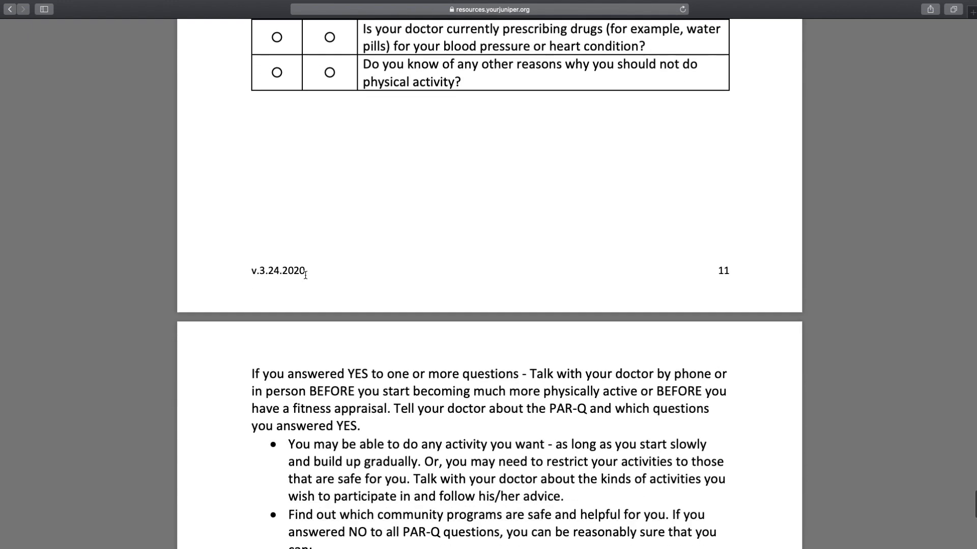
scroll(306, 275, down, 12)
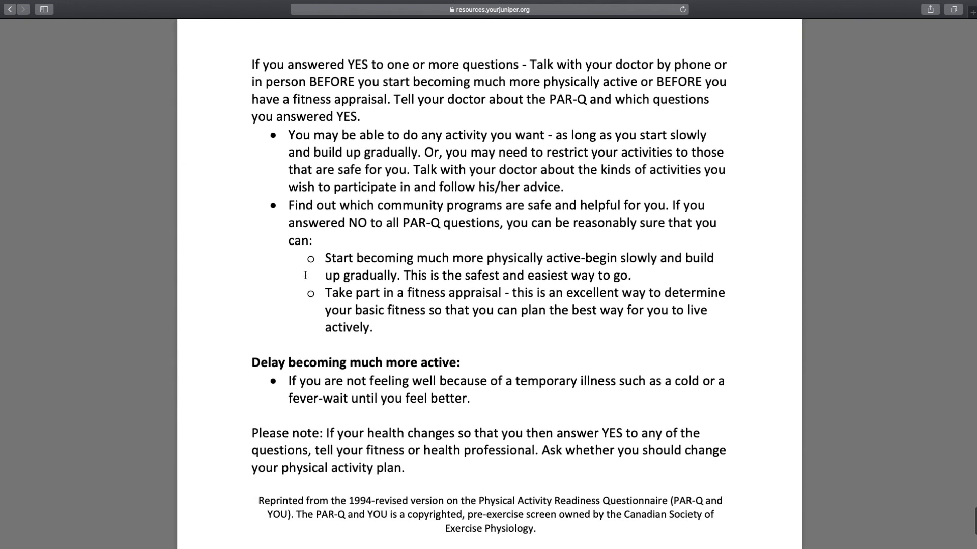
scroll(305, 275, down, 2)
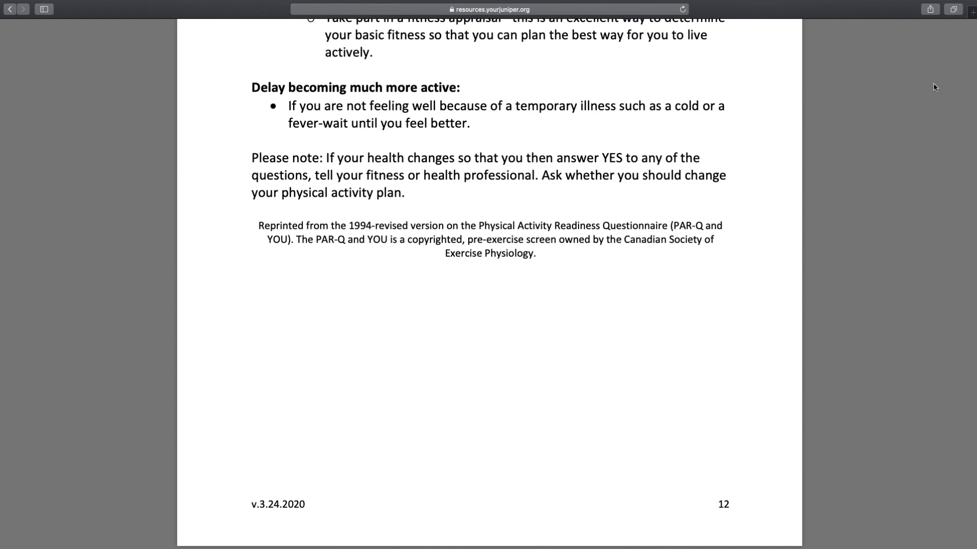
Check the print options for the First Session Forms packet, and leave them without printing.
mouse_move(136, 1)
click(63, 5)
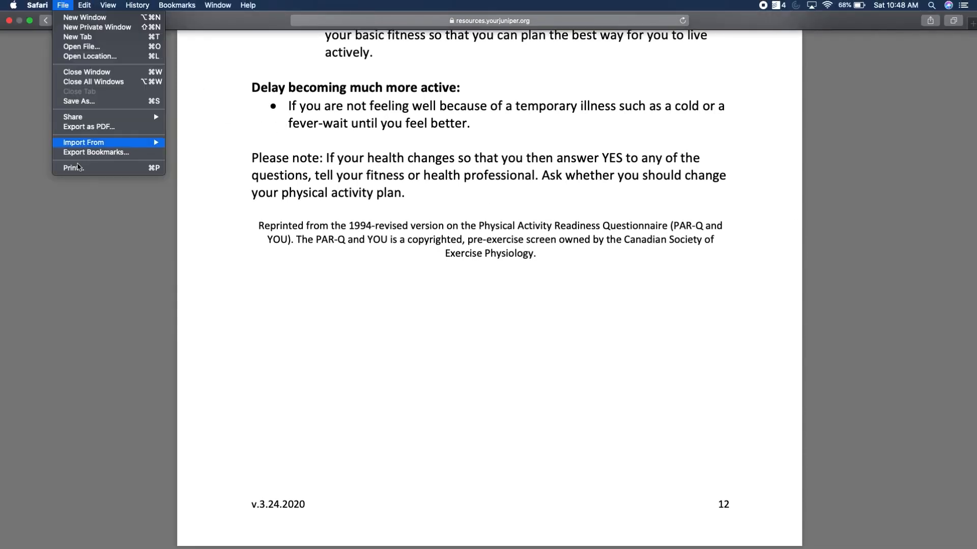
click(85, 172)
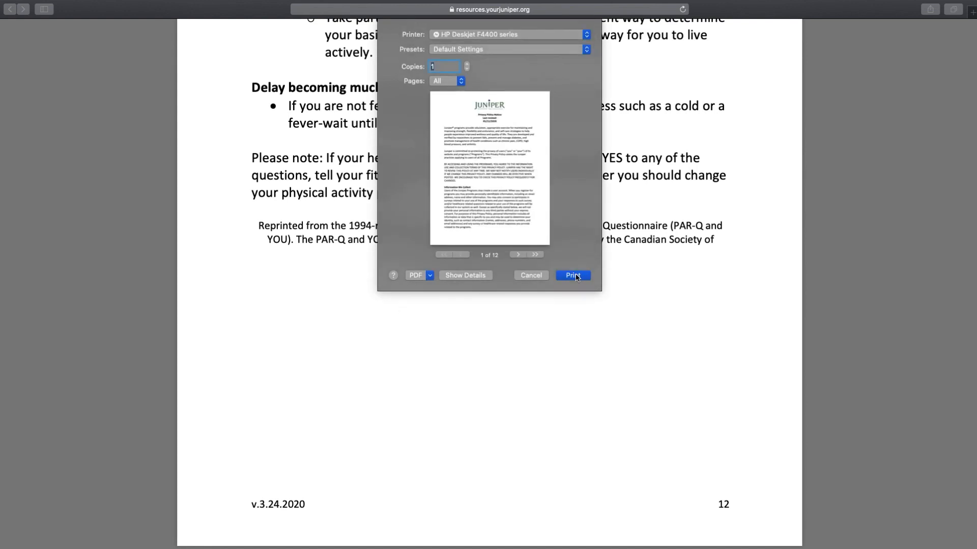
click(536, 281)
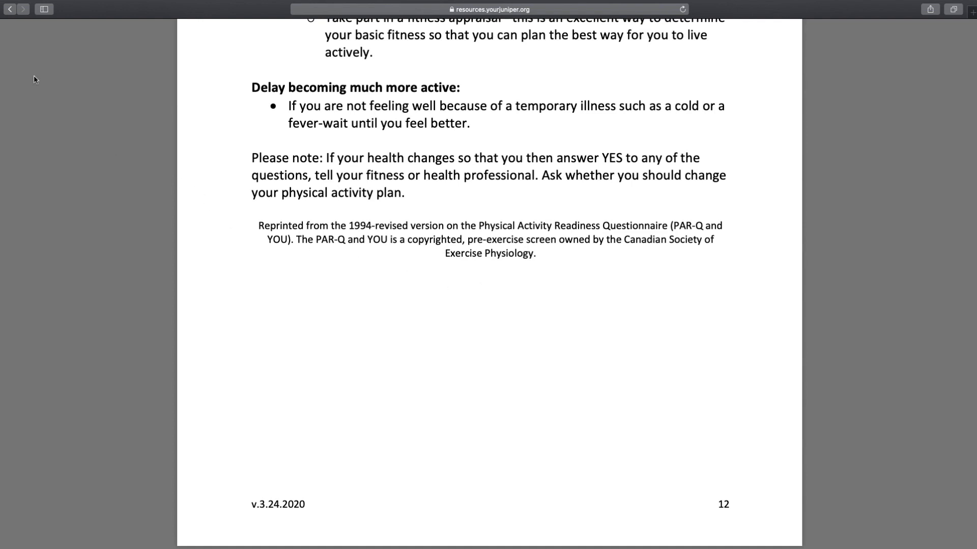
Return to Juniper's leader materials and open the Last Session Forms for MOB and Stepping On.
click(11, 10)
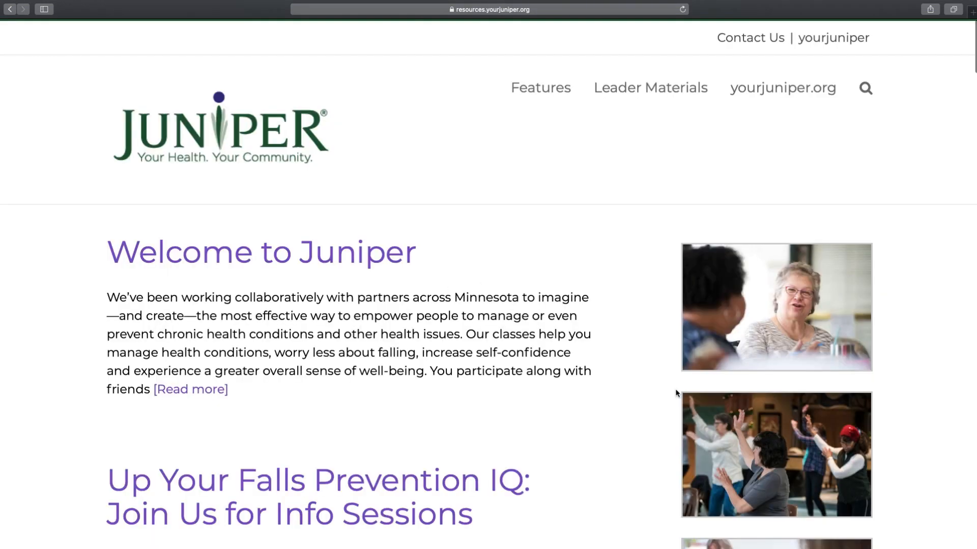
scroll(676, 393, down, 5)
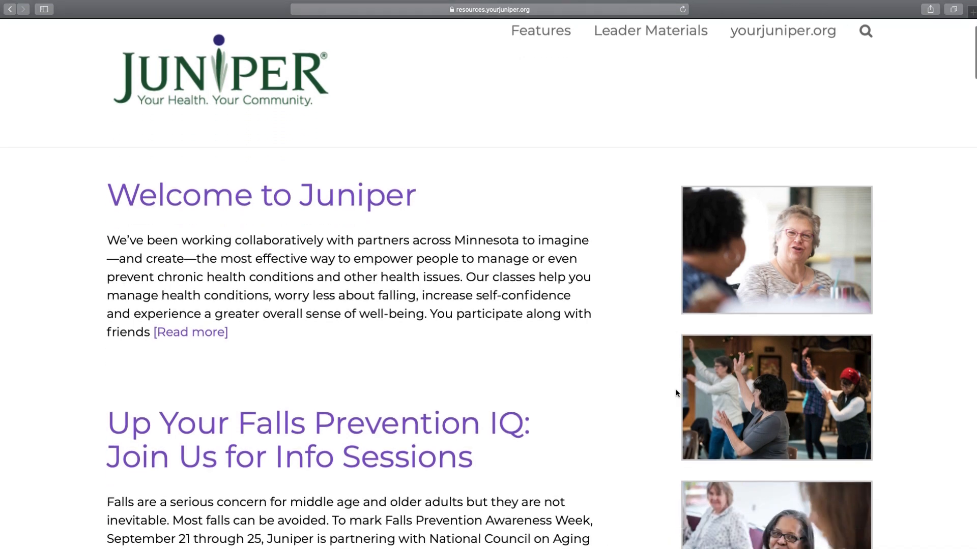
scroll(676, 393, up, 5)
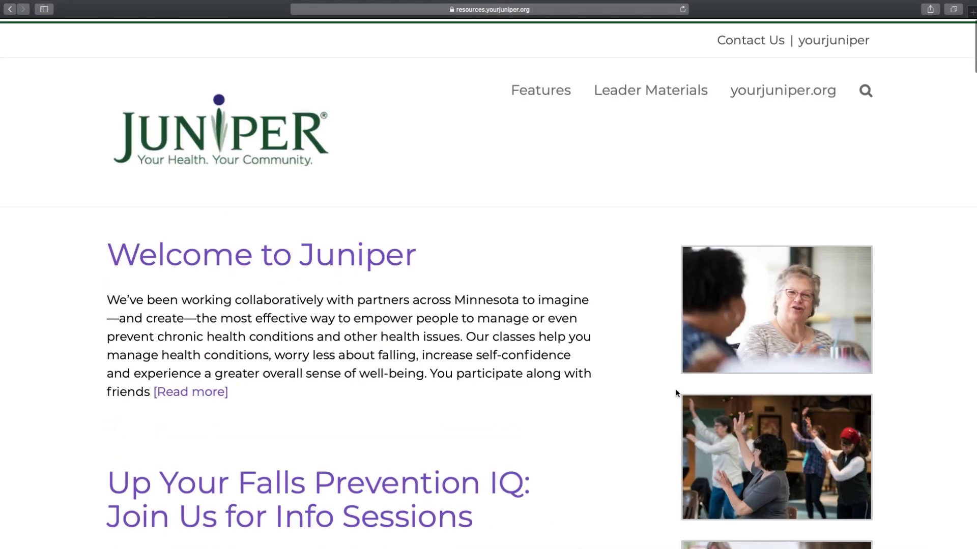
click(633, 91)
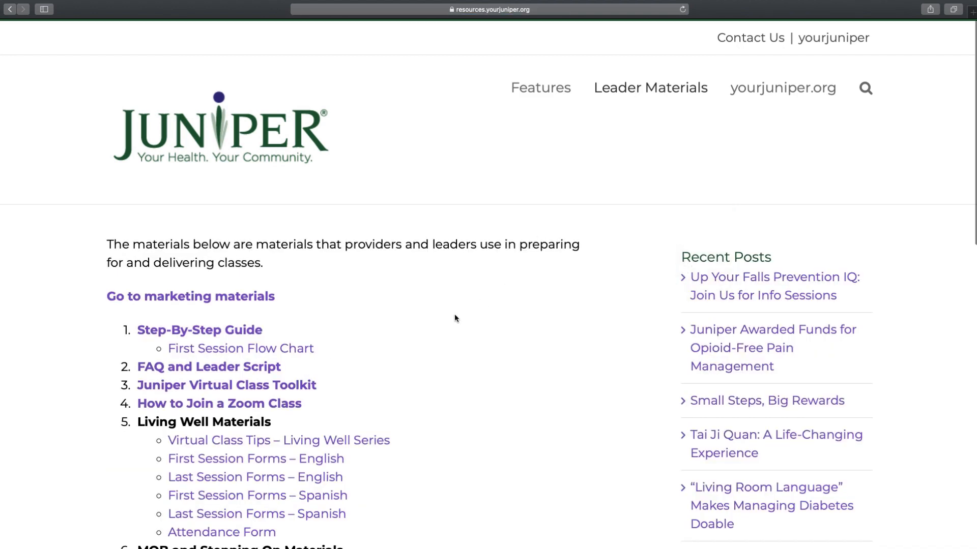
scroll(454, 317, down, 4)
scroll(455, 318, down, 3)
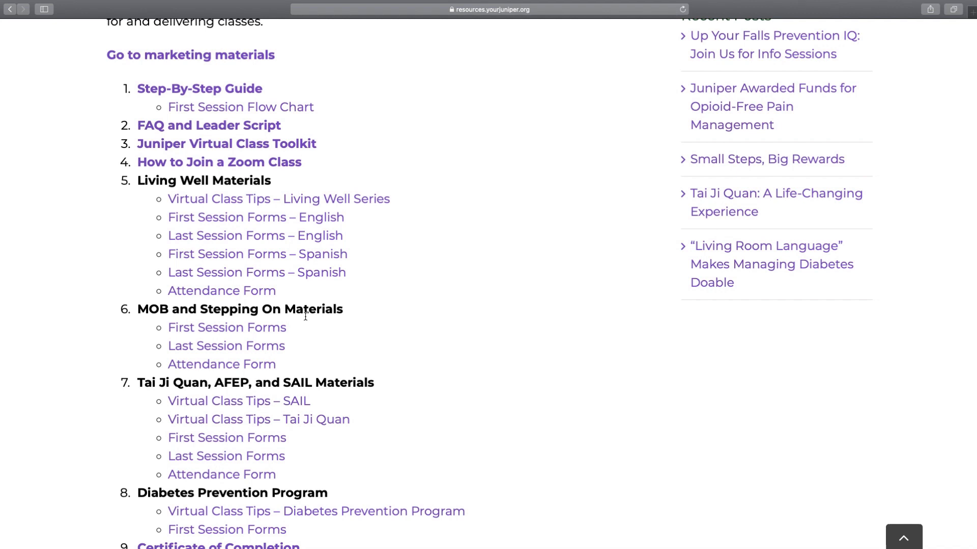
click(271, 347)
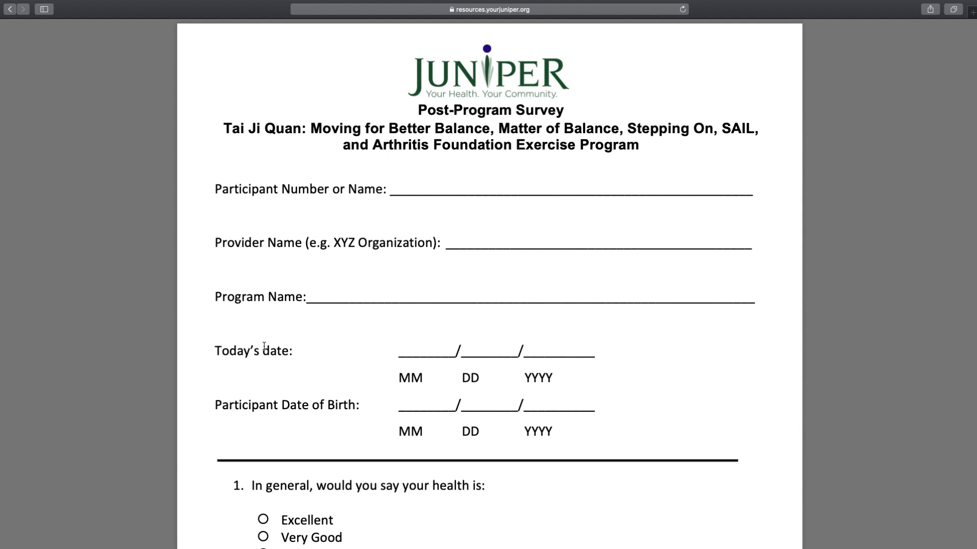
Review the Post-Program Survey, from the participant fields through the falls, confidence and activity questions to the open feedback questions.
scroll(264, 348, down, 5)
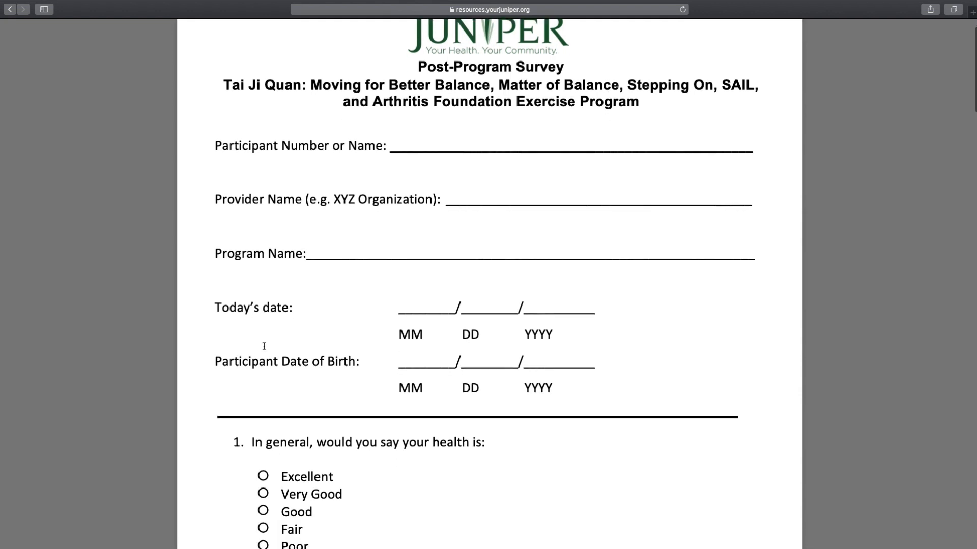
scroll(264, 346, down, 15)
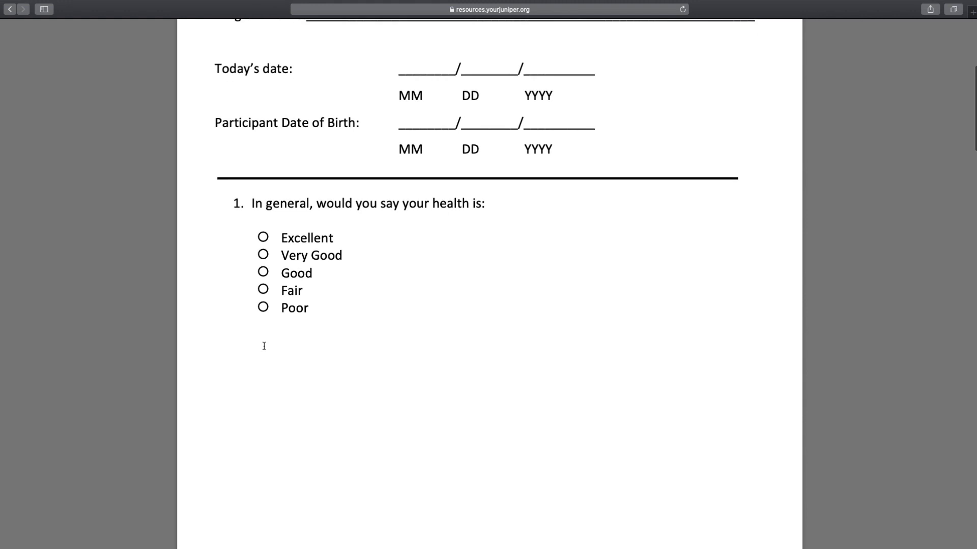
scroll(264, 346, down, 20)
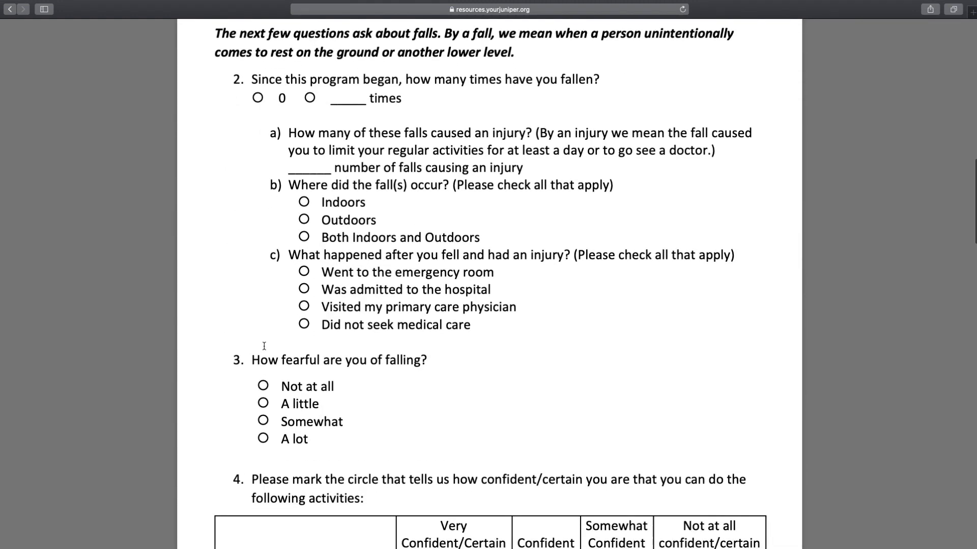
scroll(264, 345, down, 20)
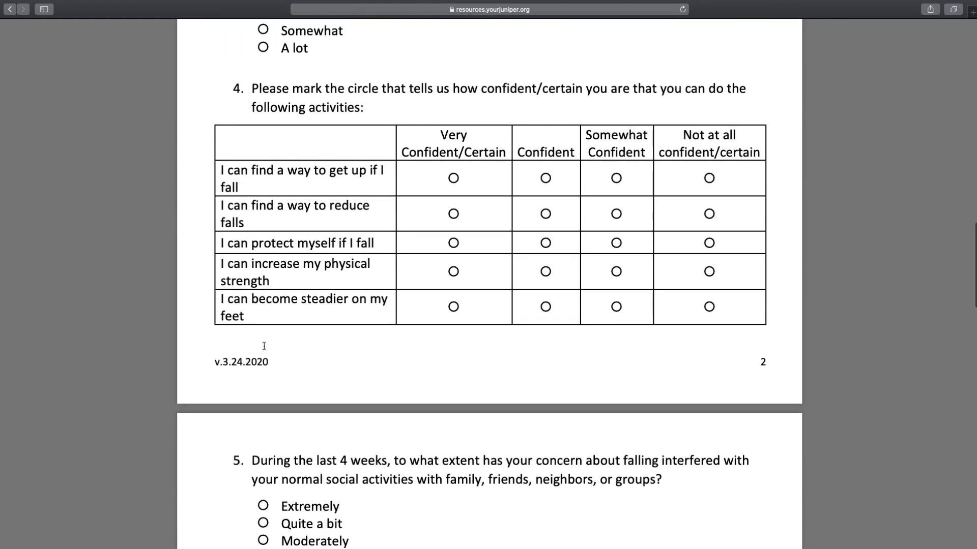
scroll(263, 346, down, 10)
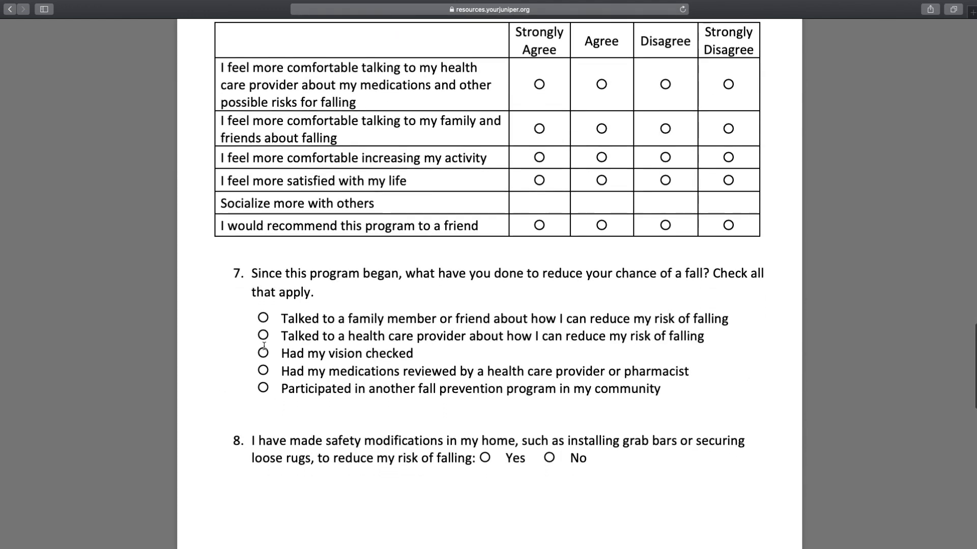
scroll(264, 346, down, 11)
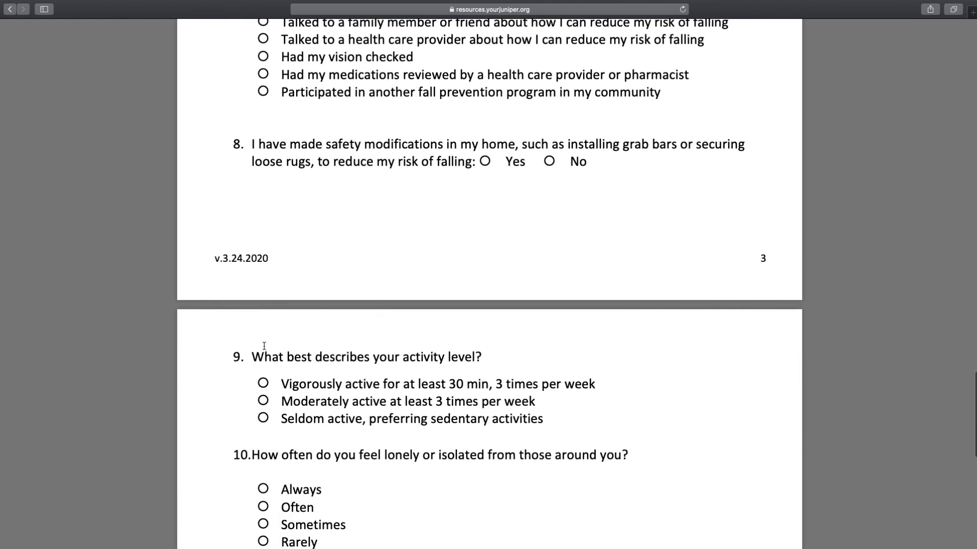
scroll(264, 346, down, 4)
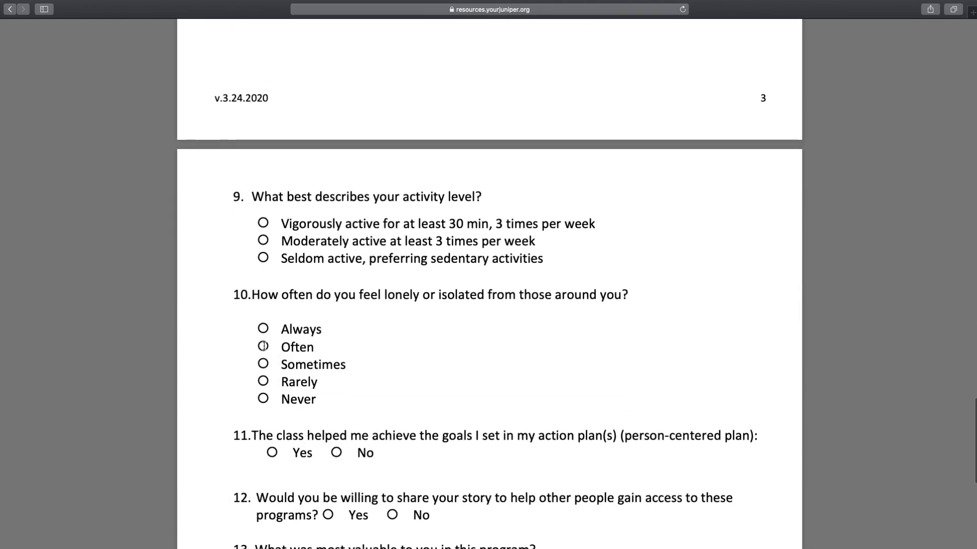
scroll(264, 345, down, 8)
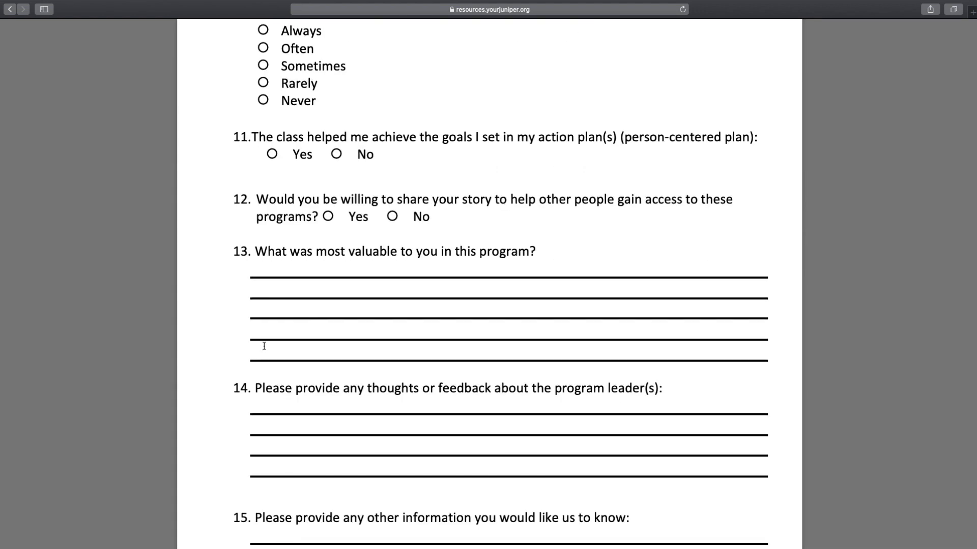
scroll(264, 346, down, 4)
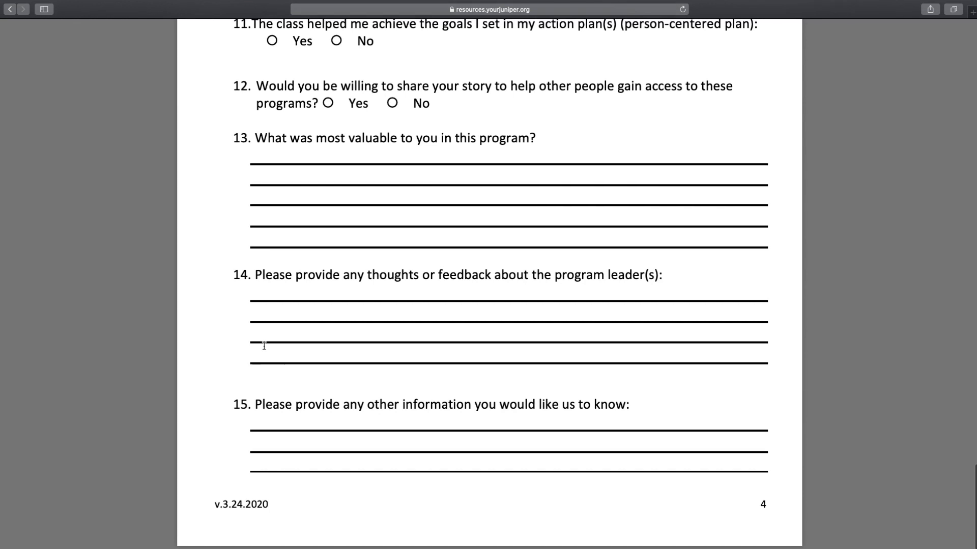
Leave the survey and open the HIPAA Training page to view its video and certification link.
key(super+bracketleft)
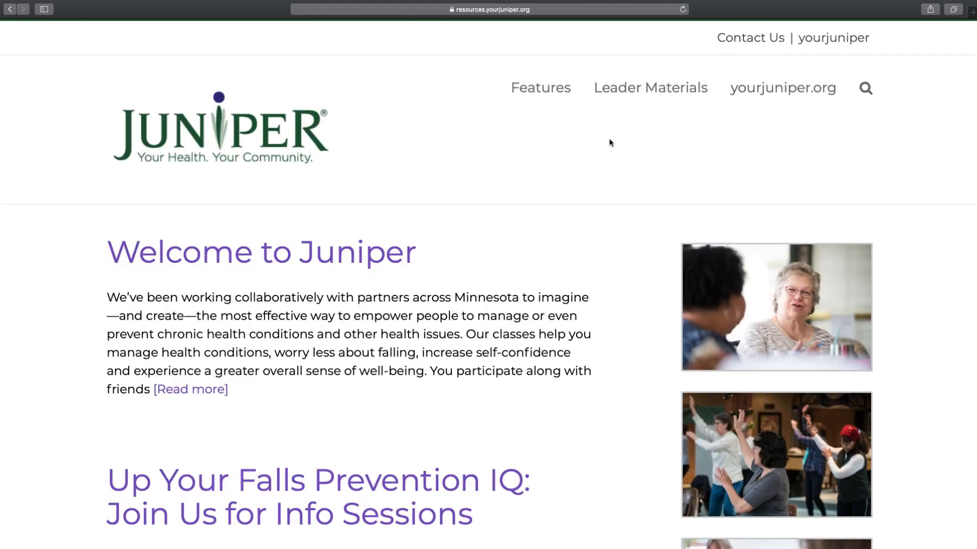
mouse_move(687, 96)
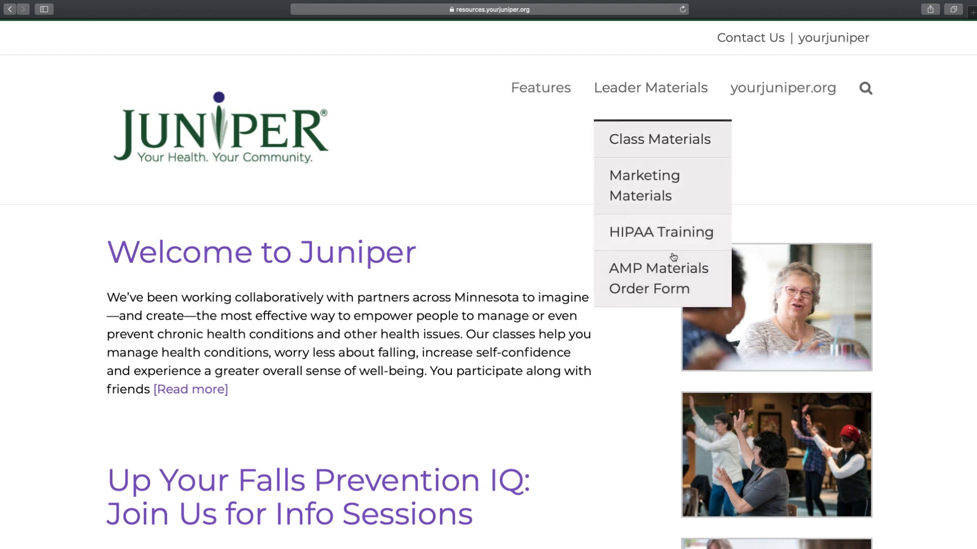
click(678, 238)
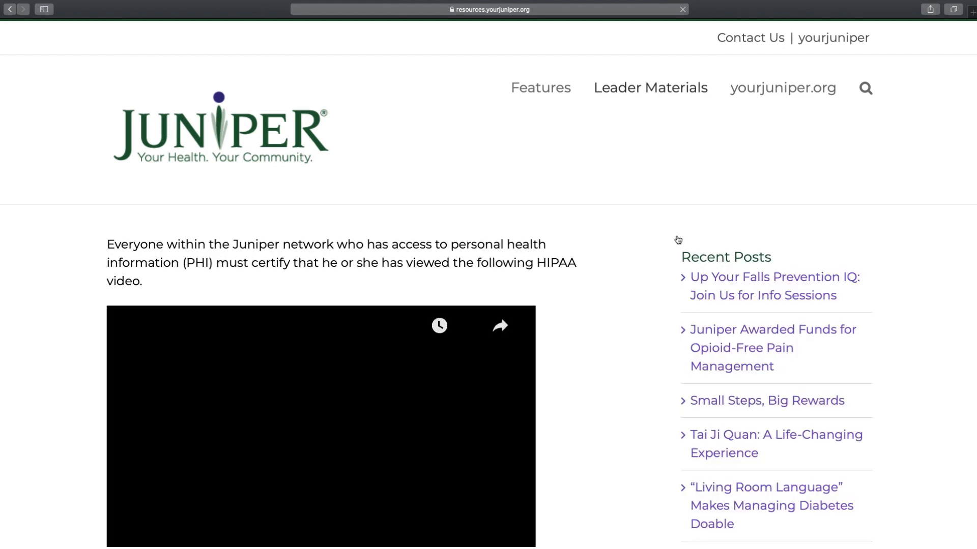
scroll(598, 263, down, 5)
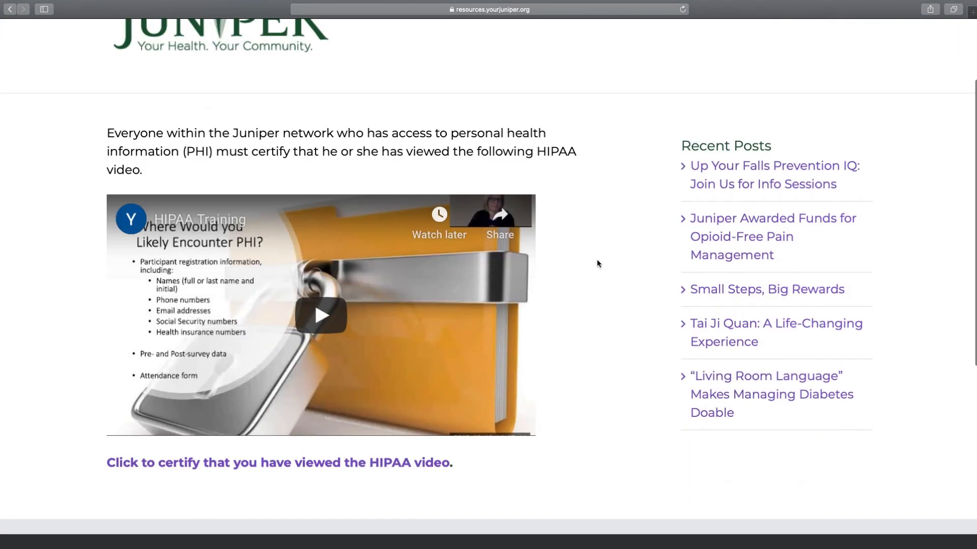
scroll(598, 263, up, 2)
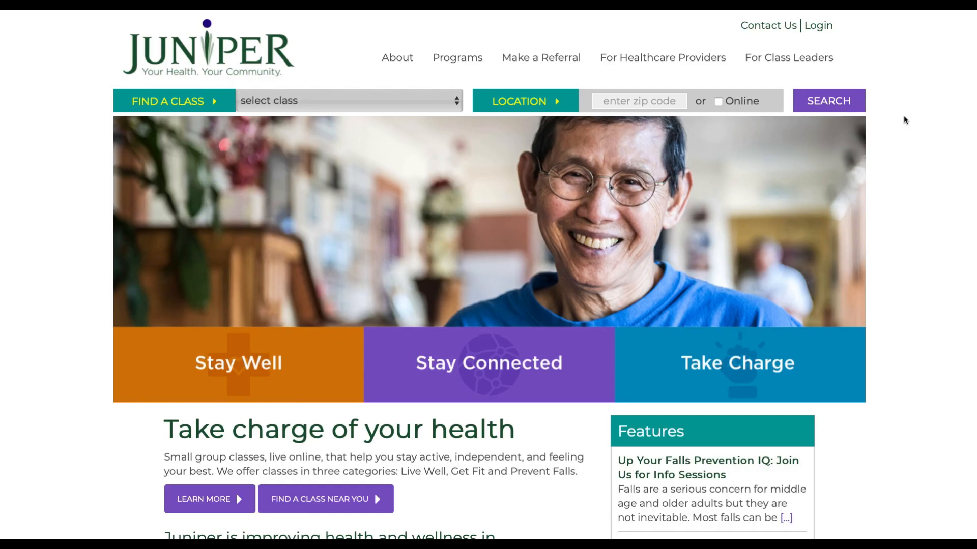
Log in on the Juniper home page with the saved account and its password, and open the Provider Contact dashboard.
click(820, 25)
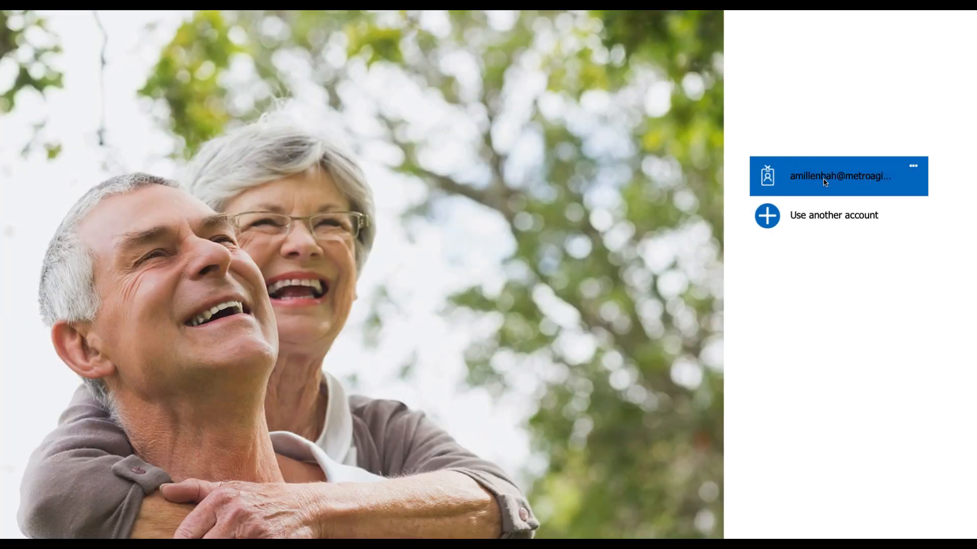
click(825, 182)
text(********)
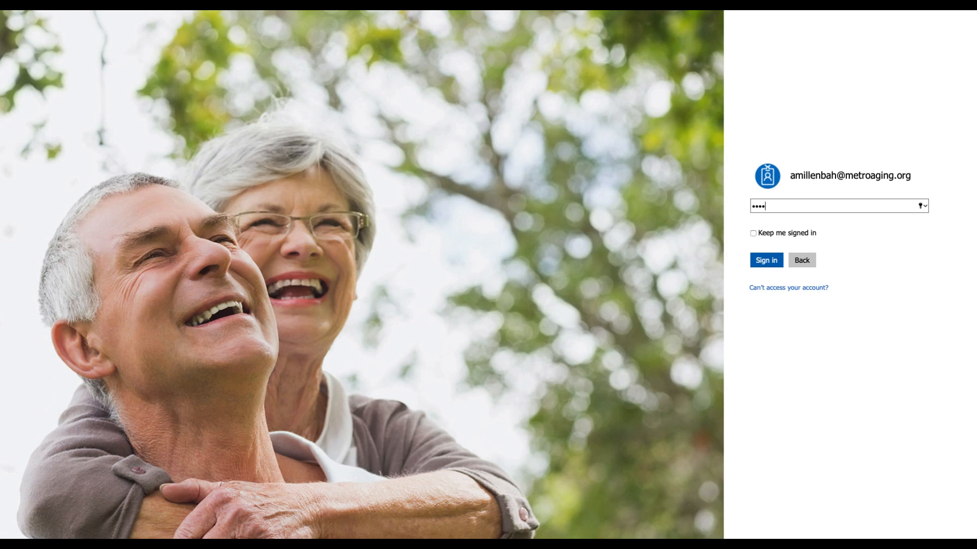
text(*)
key(Return)
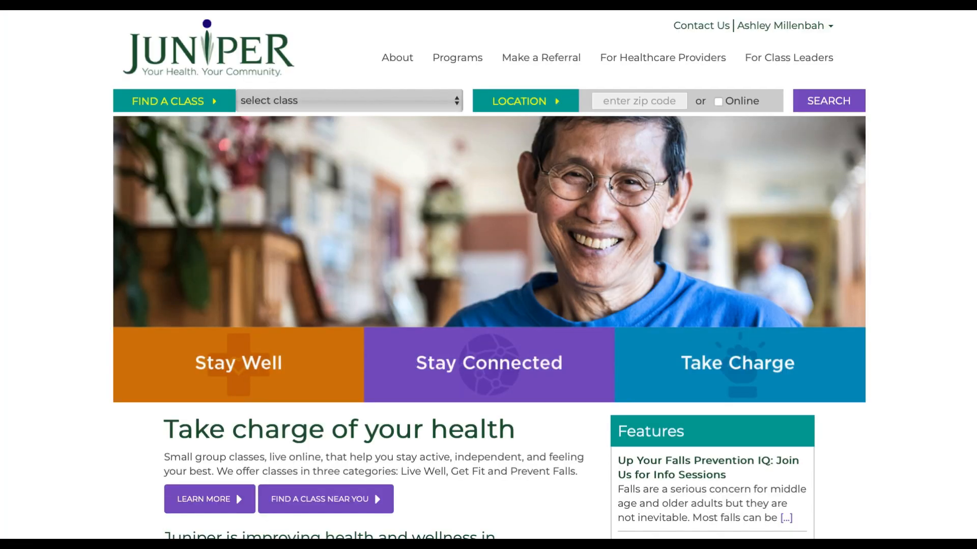
click(819, 39)
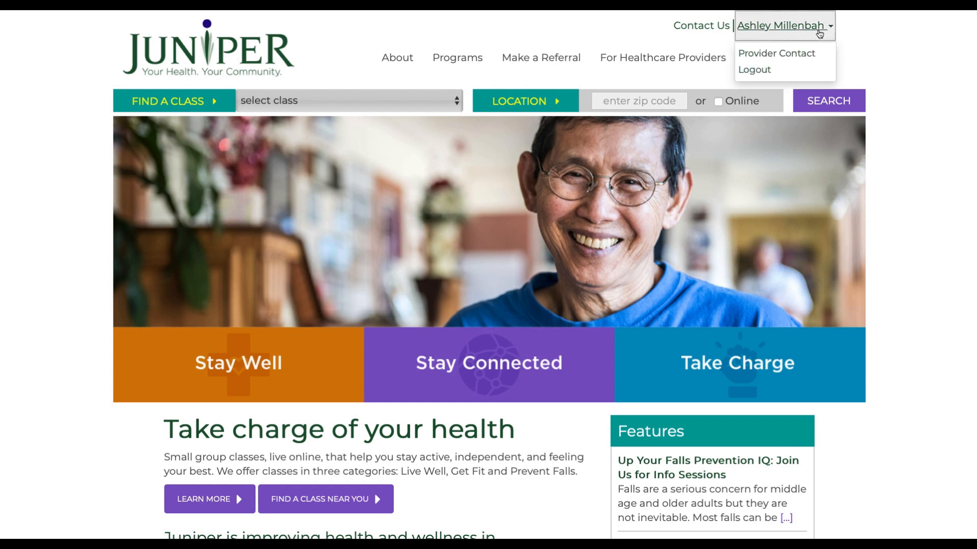
click(811, 53)
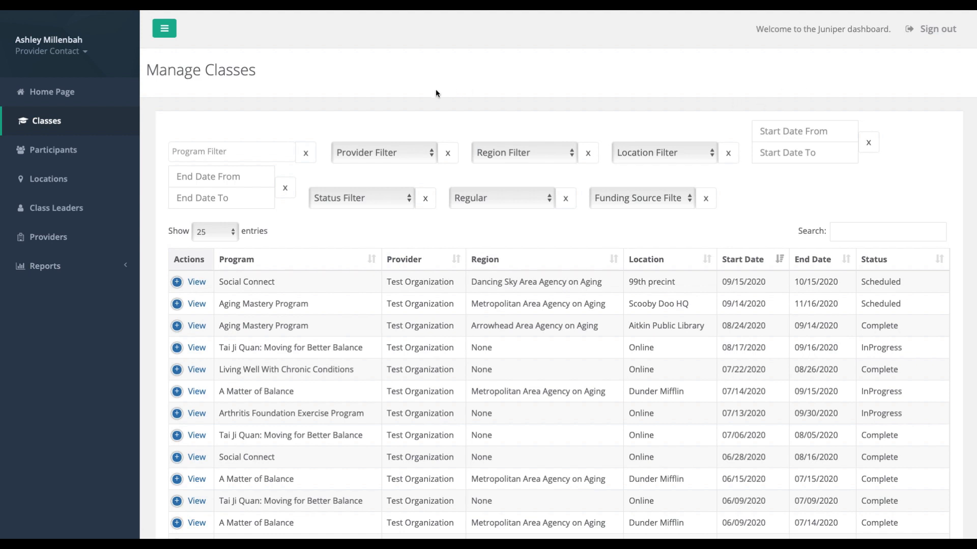
Filter the classes by PendingCompletion status and open the details of the online Tai Ji Quan: Moving for Better Balance class.
click(407, 202)
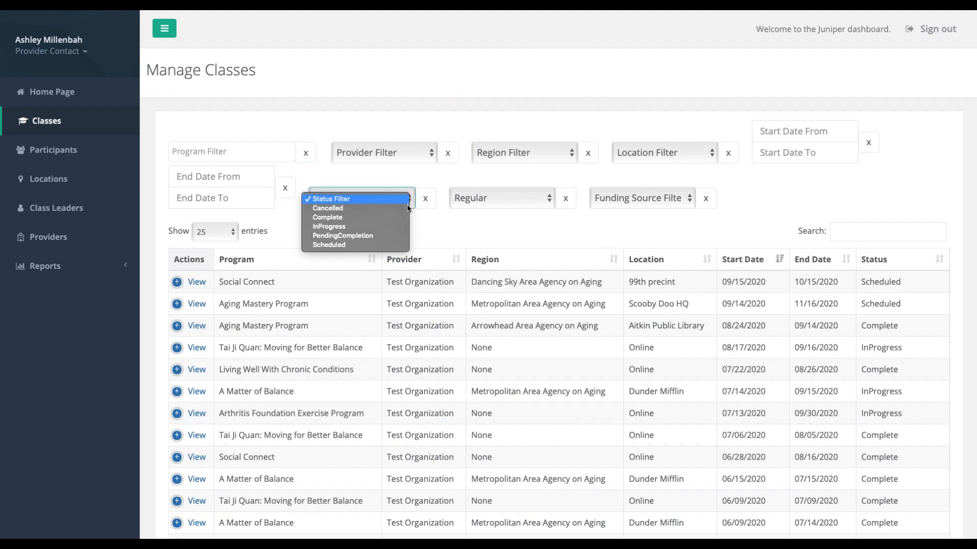
click(396, 235)
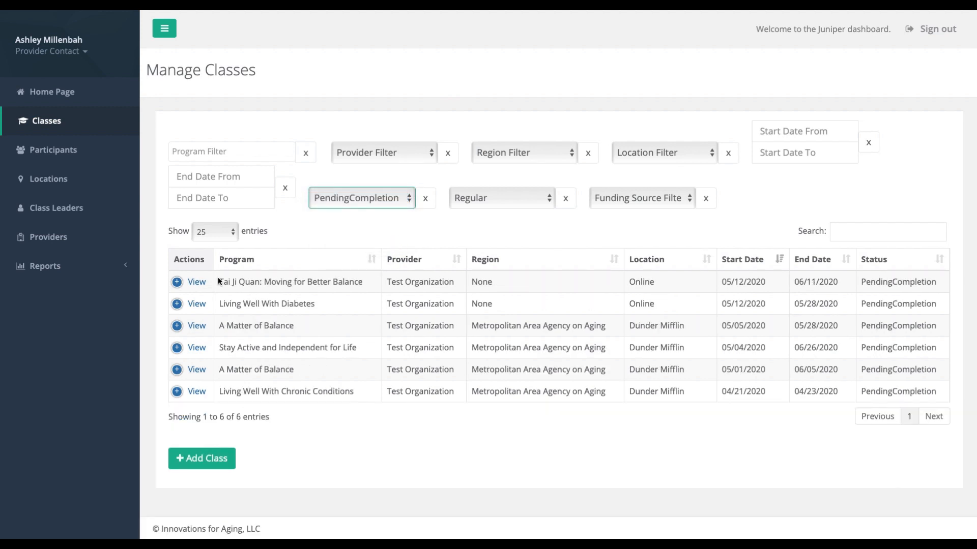
click(196, 287)
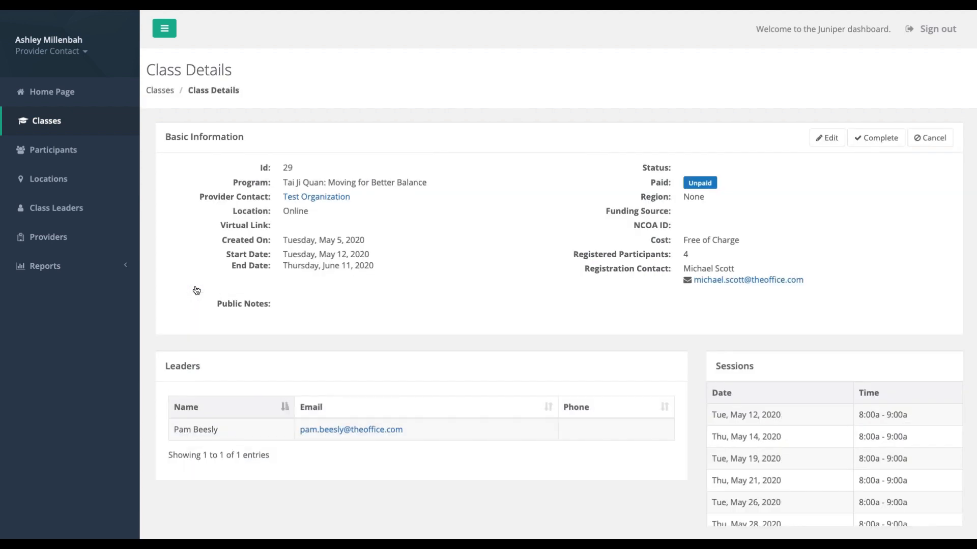
scroll(198, 277, down, 3)
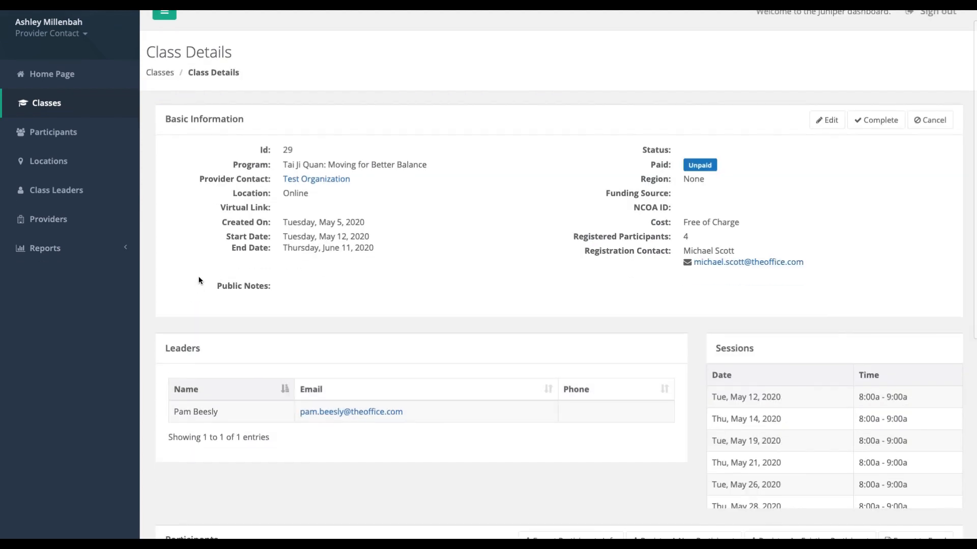
Open the UCare participant's record from the class, look through the privacy consent, both surveys and attendance, and save the record.
scroll(198, 277, down, 5)
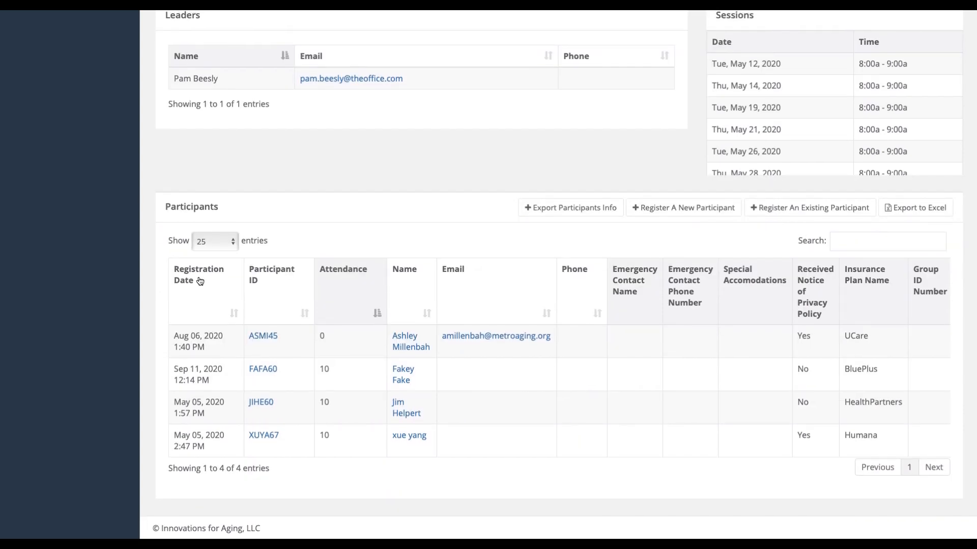
click(419, 351)
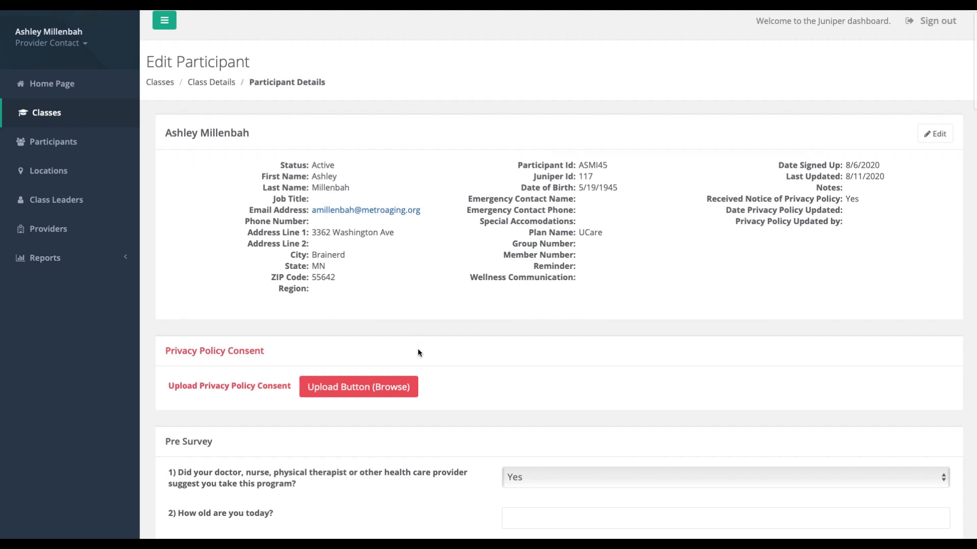
scroll(418, 352, down, 2)
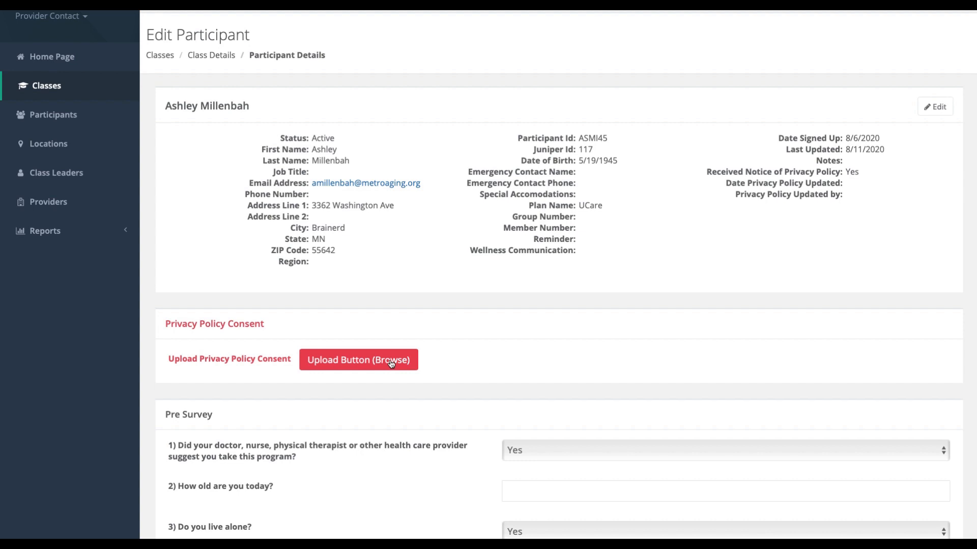
scroll(390, 362, down, 9)
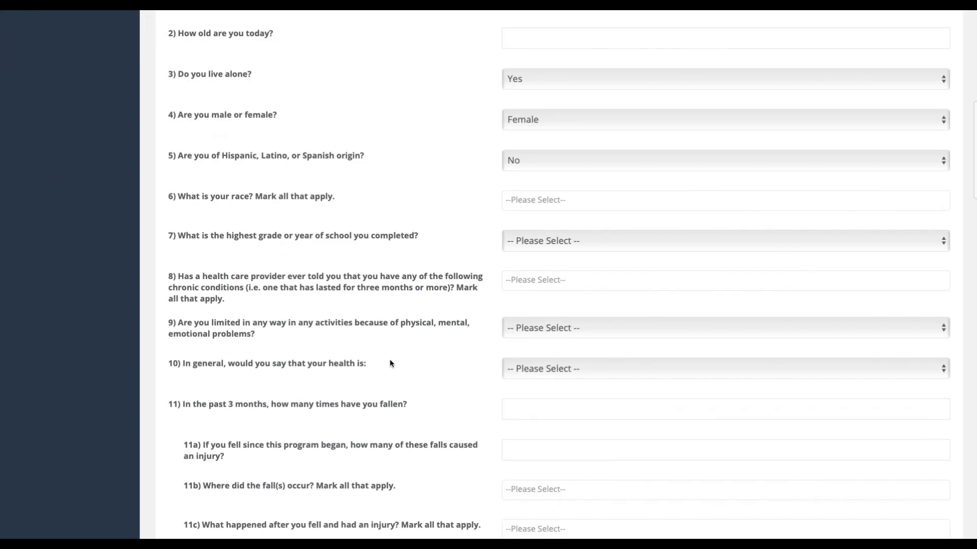
scroll(389, 363, down, 2)
scroll(389, 363, down, 12)
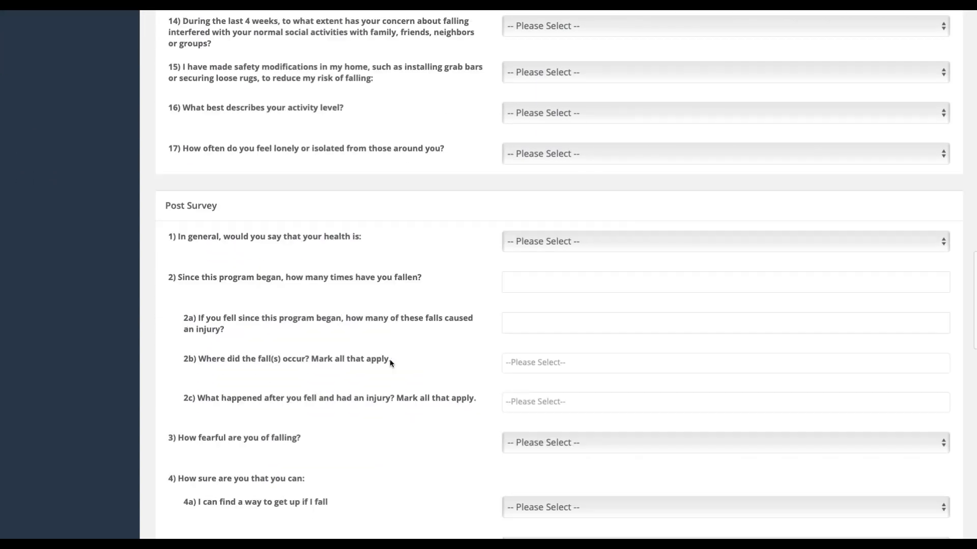
scroll(390, 363, down, 20)
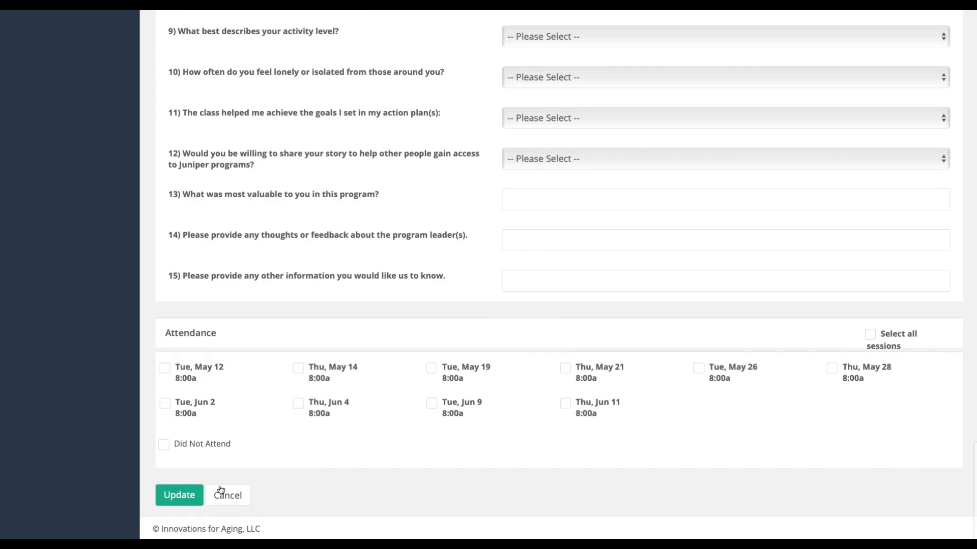
click(171, 496)
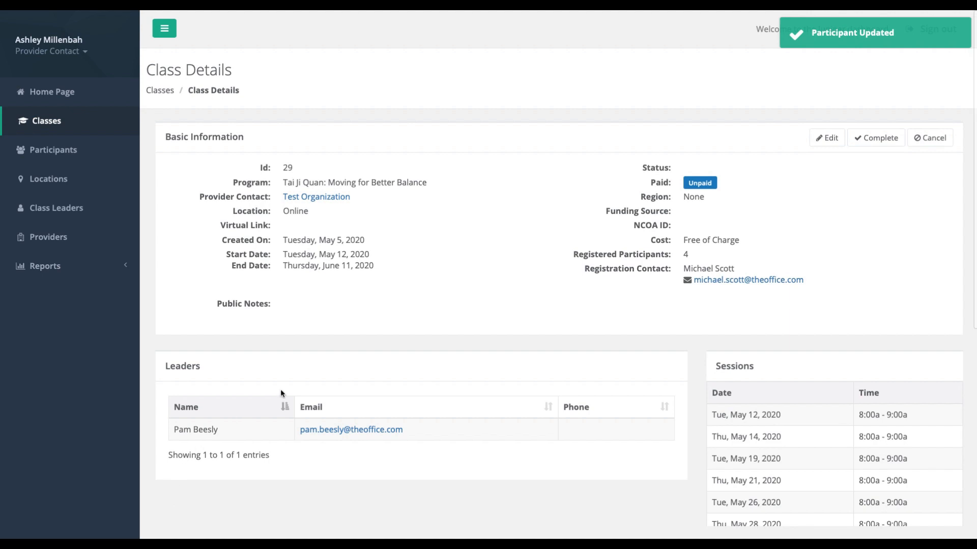
Reopen the UCare participant's record from the class participant list and go to the Pre Survey section.
scroll(281, 393, down, 1)
scroll(280, 389, down, 7)
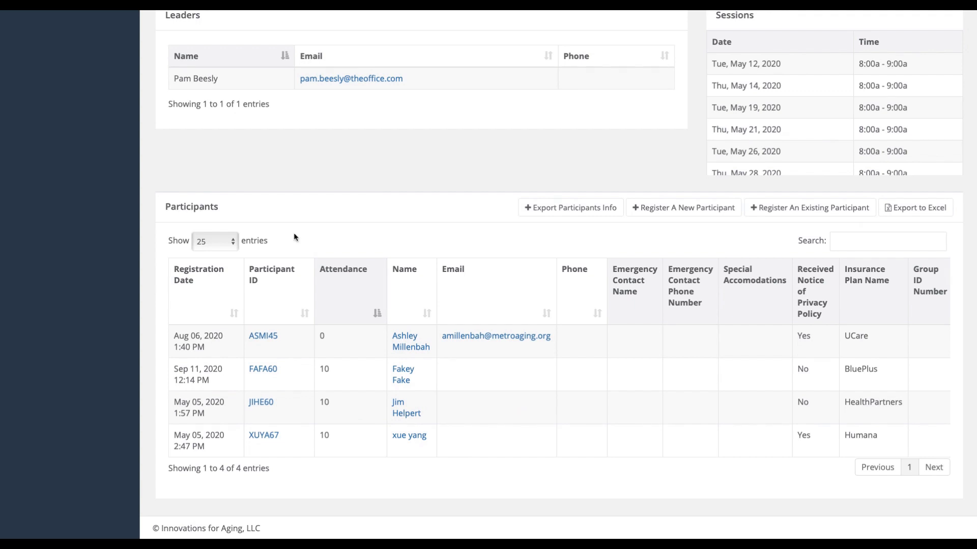
click(412, 345)
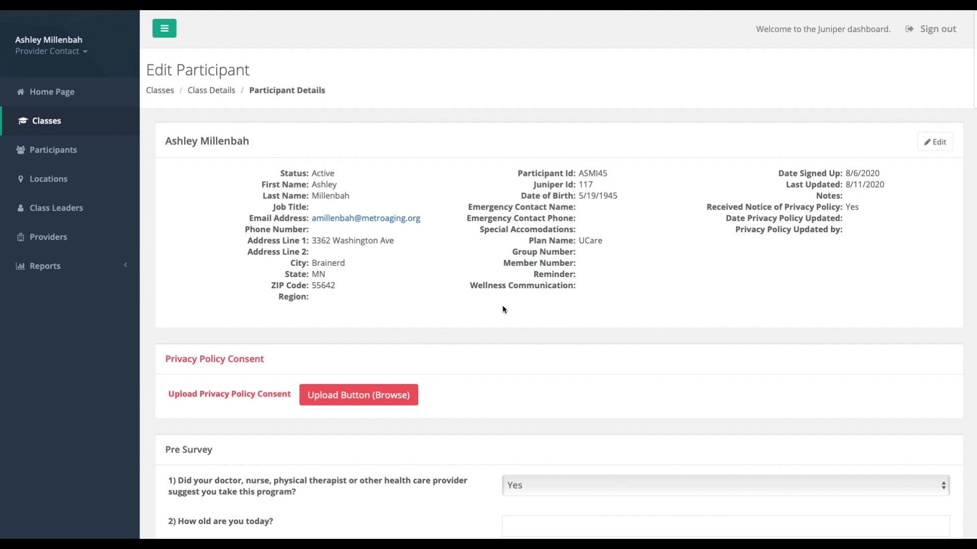
scroll(502, 309, down, 3)
scroll(502, 309, down, 2)
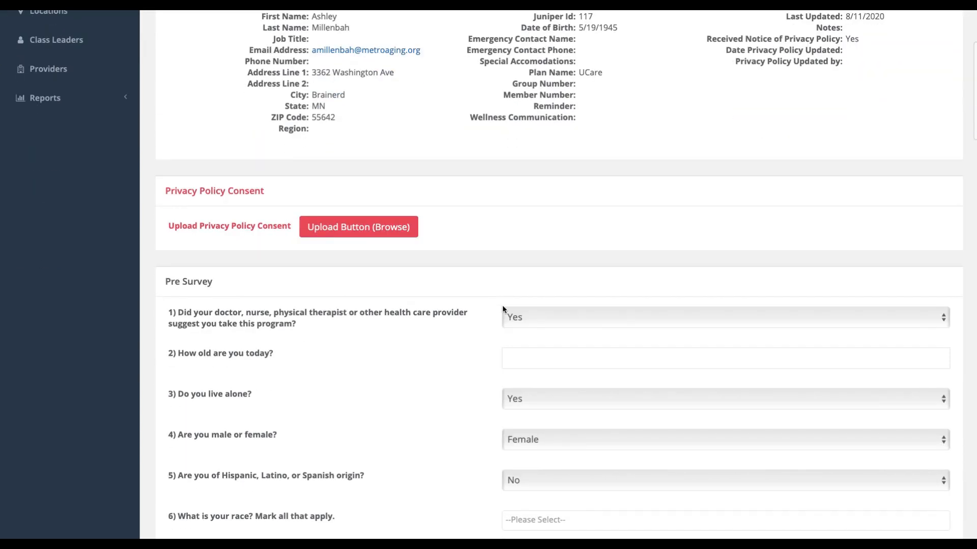
scroll(502, 308, down, 1)
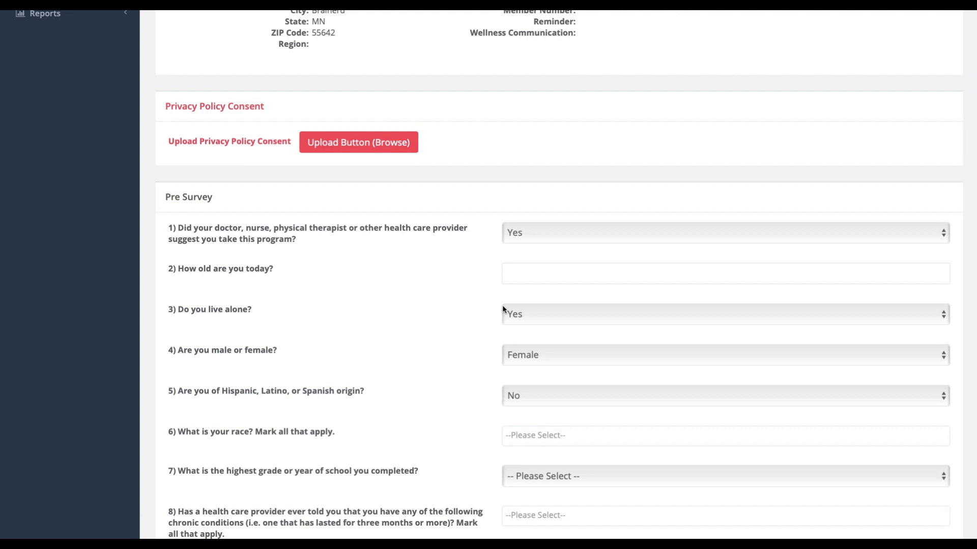
scroll(502, 308, down, 1)
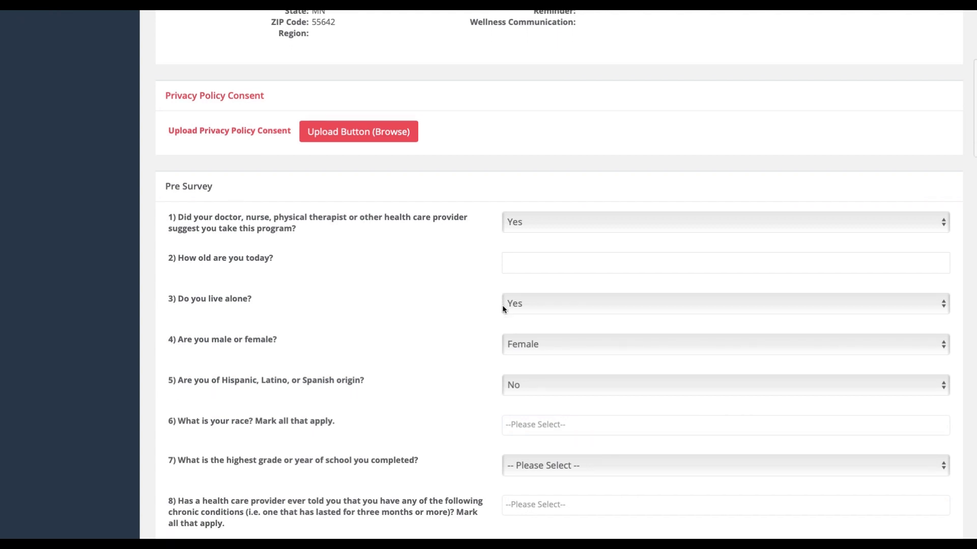
Select Yes for provider suggestion, Yes for living alone and Female for sex in the Pre Survey.
scroll(502, 304, down, 3)
click(577, 102)
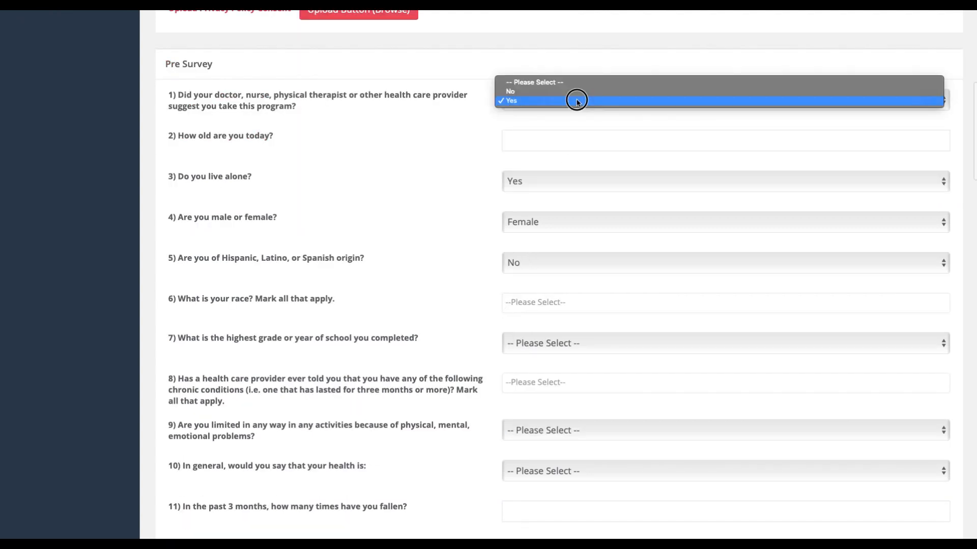
click(576, 100)
click(562, 181)
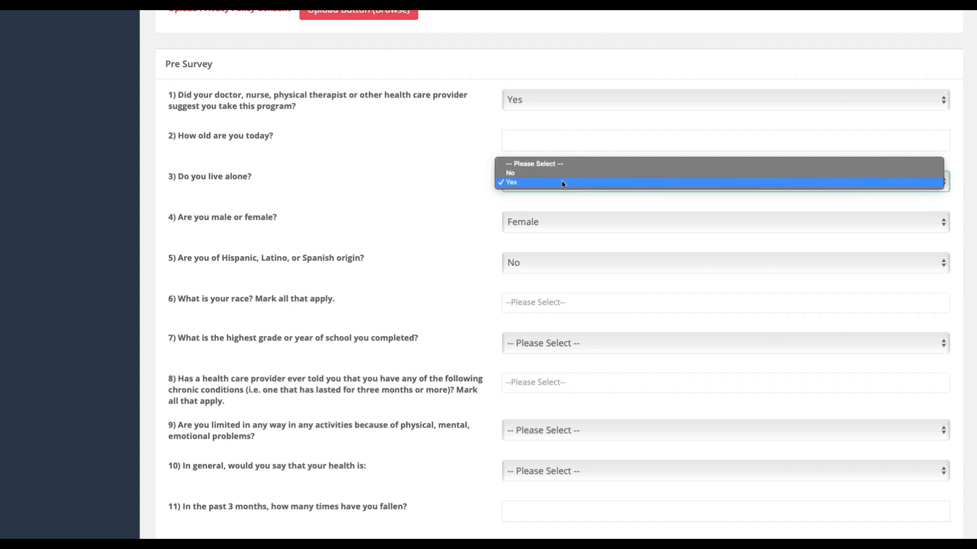
click(563, 183)
click(556, 223)
click(556, 223)
Review the remaining Pre Survey questions and the first Post Survey questions, including the general health answer options.
scroll(567, 270, down, 4)
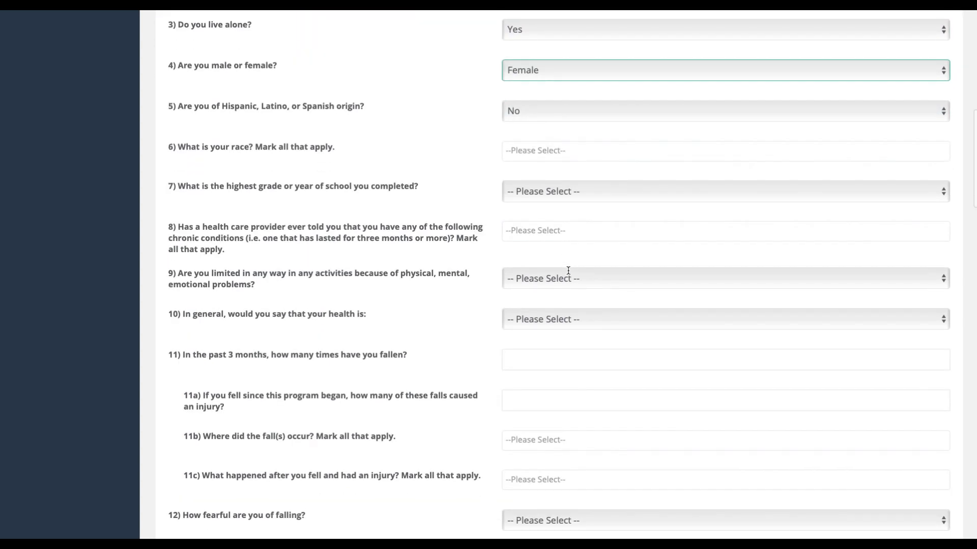
scroll(569, 270, down, 8)
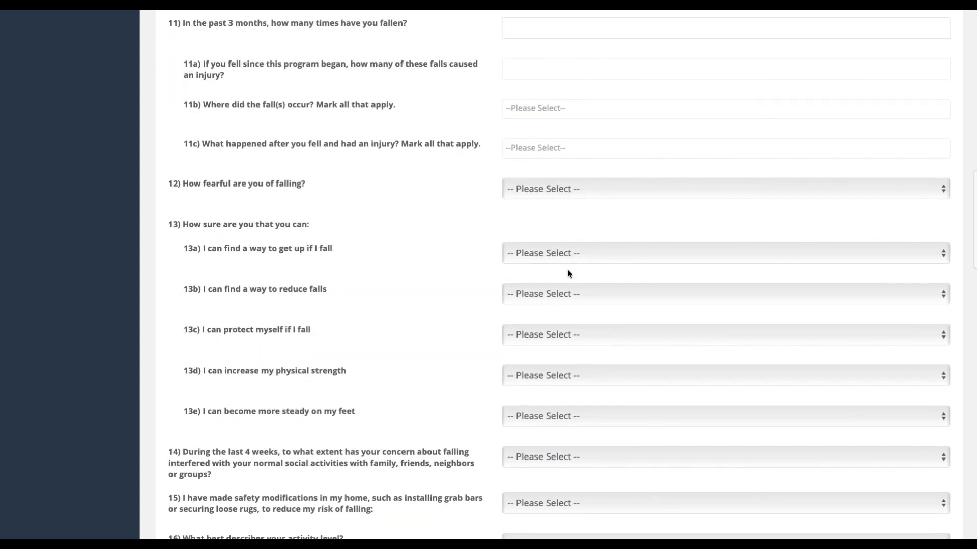
scroll(569, 272, down, 11)
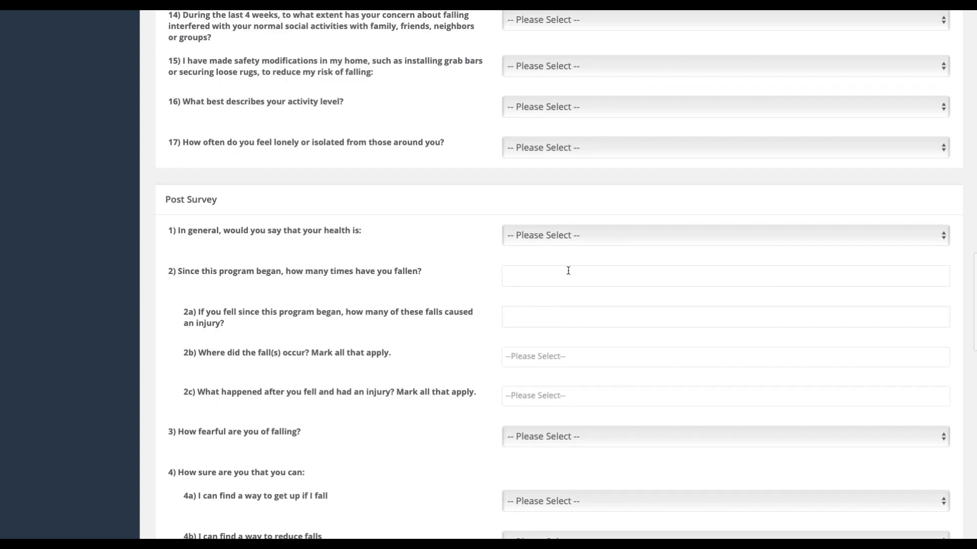
scroll(568, 271, down, 3)
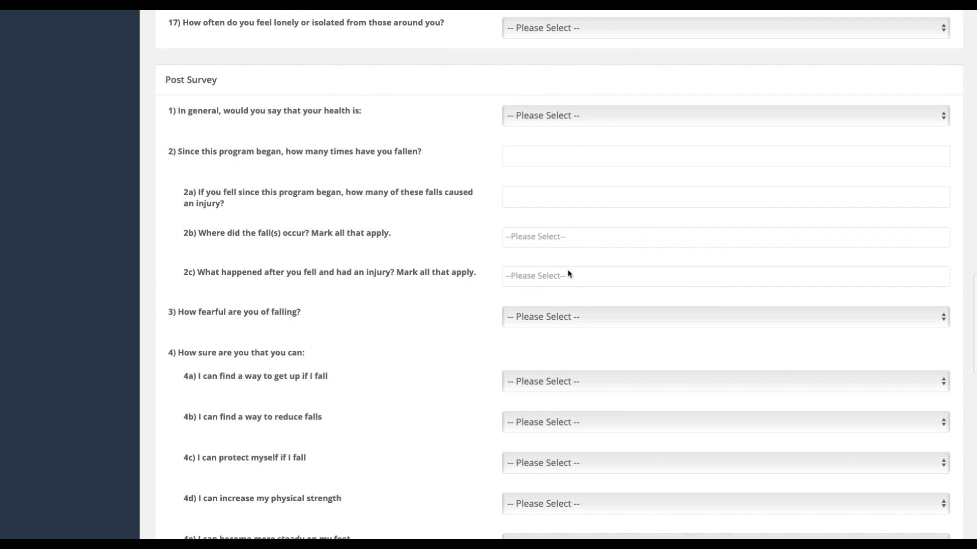
right_click(568, 274)
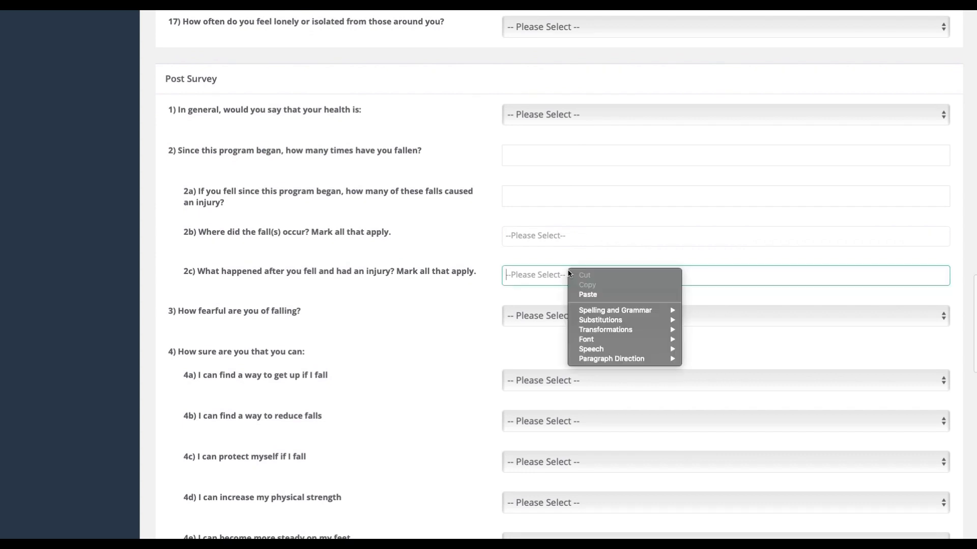
click(459, 219)
click(609, 109)
click(609, 108)
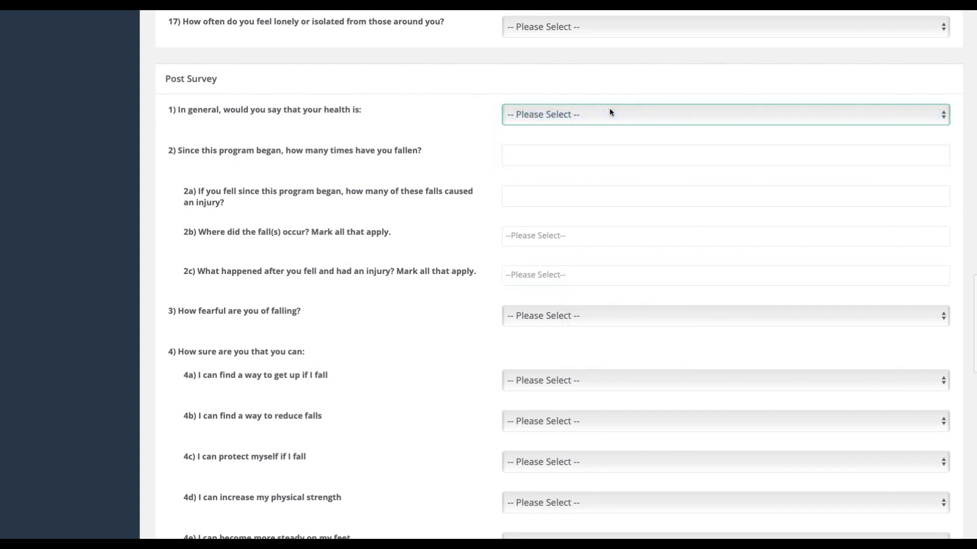
Look through the rest of the Post Survey and the attendance list, and save the participant record.
scroll(610, 108, down, 3)
scroll(610, 108, down, 6)
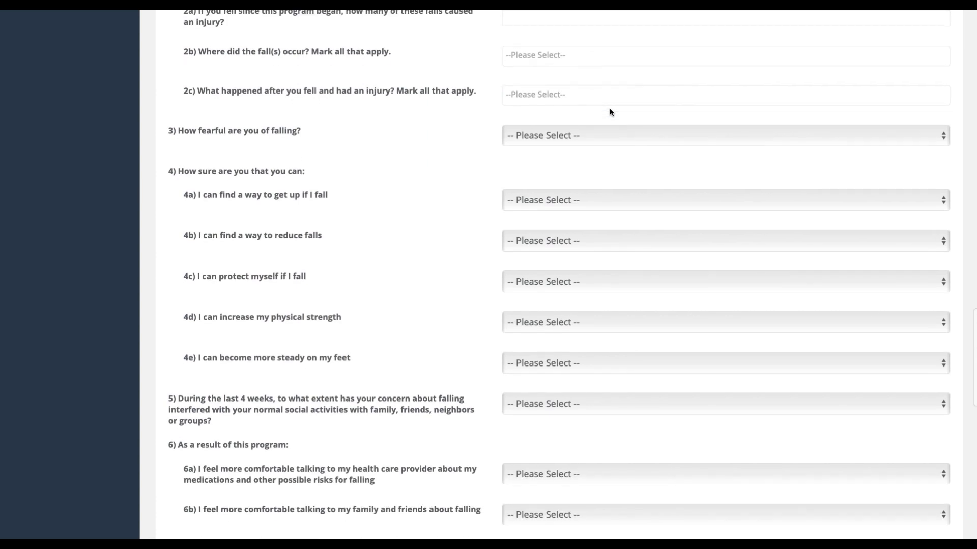
scroll(610, 108, down, 13)
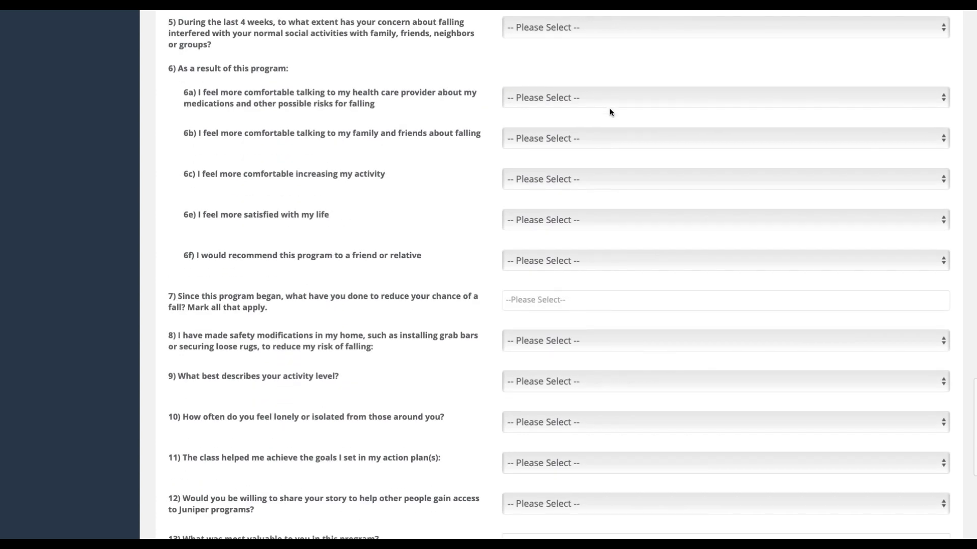
scroll(609, 108, down, 1)
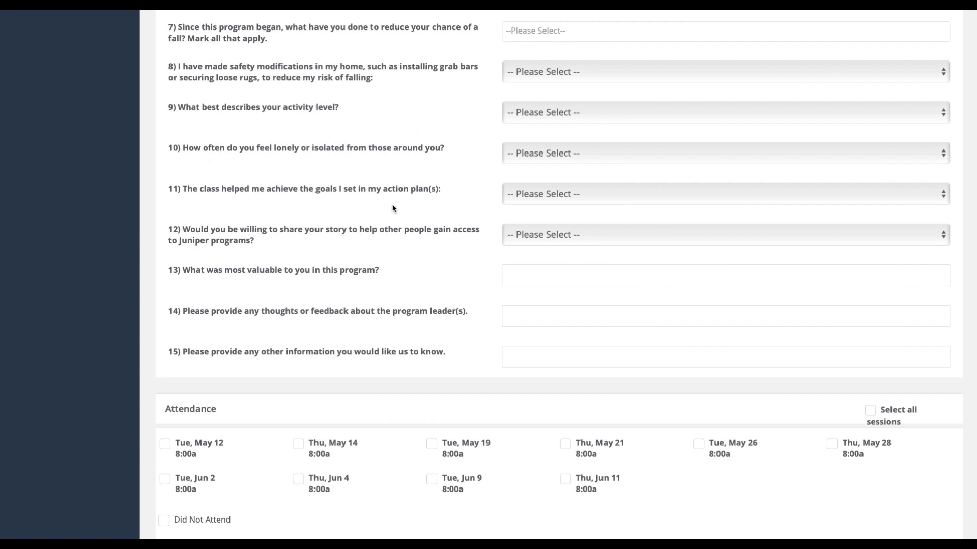
scroll(392, 207, down, 2)
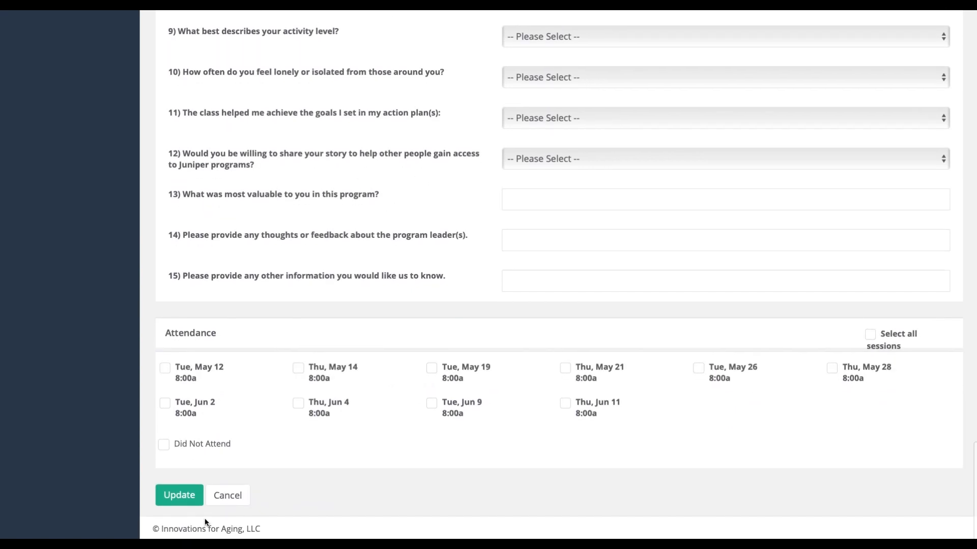
click(179, 495)
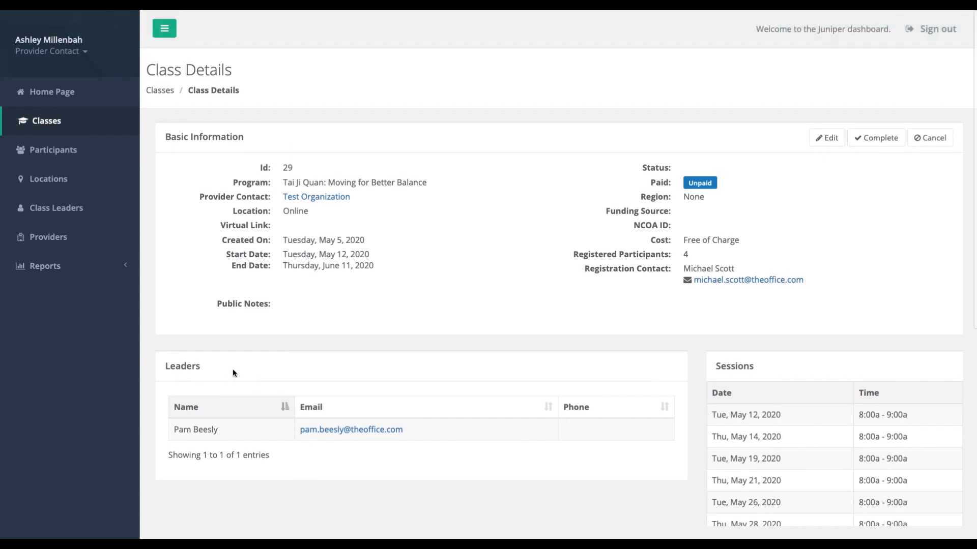
Reopen the UCare participant's record from the class and go past both surveys to the Attendance section.
scroll(233, 368, down, 6)
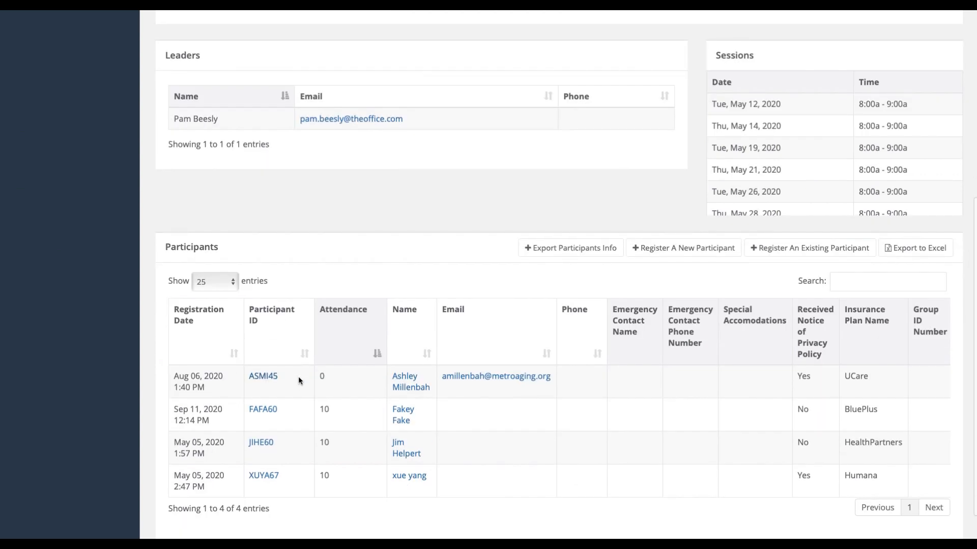
click(411, 388)
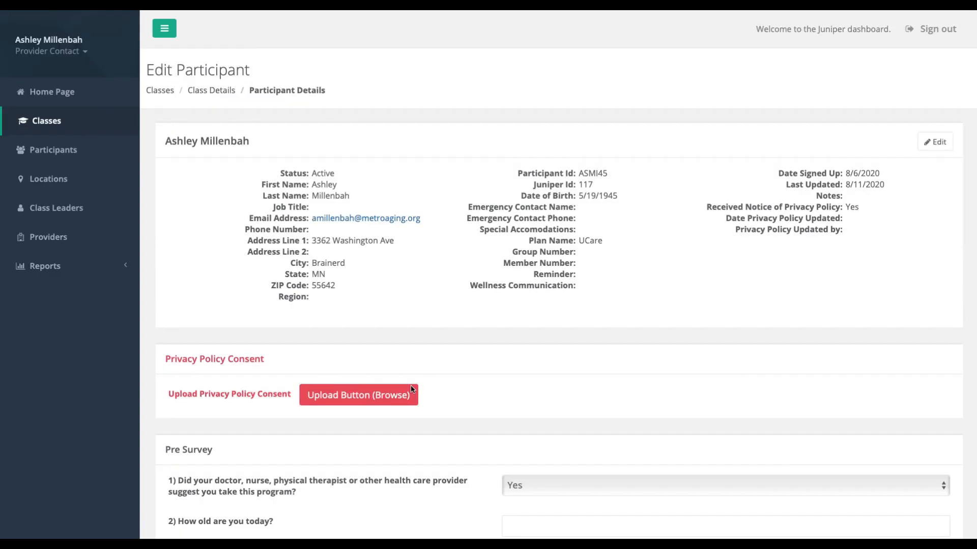
scroll(440, 331, down, 2)
scroll(440, 331, down, 20)
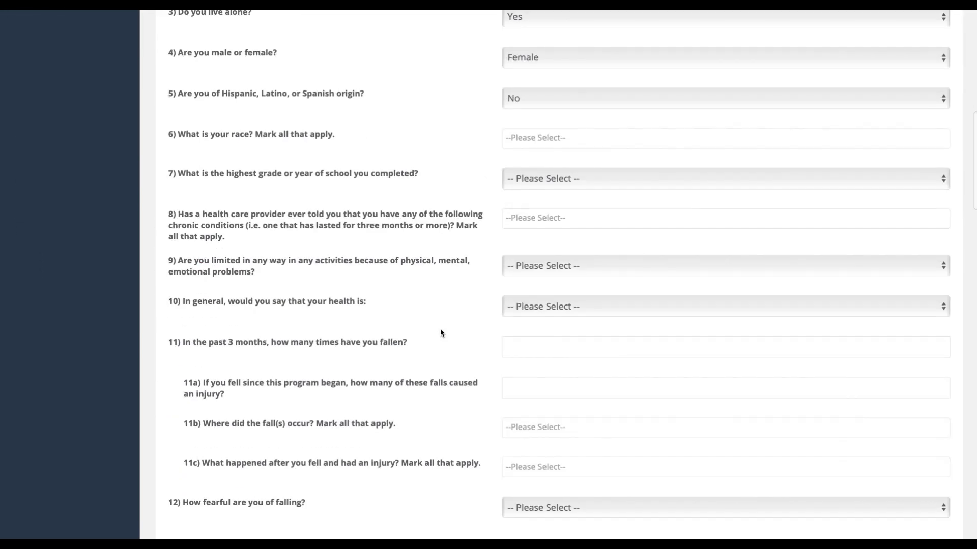
scroll(441, 331, down, 15)
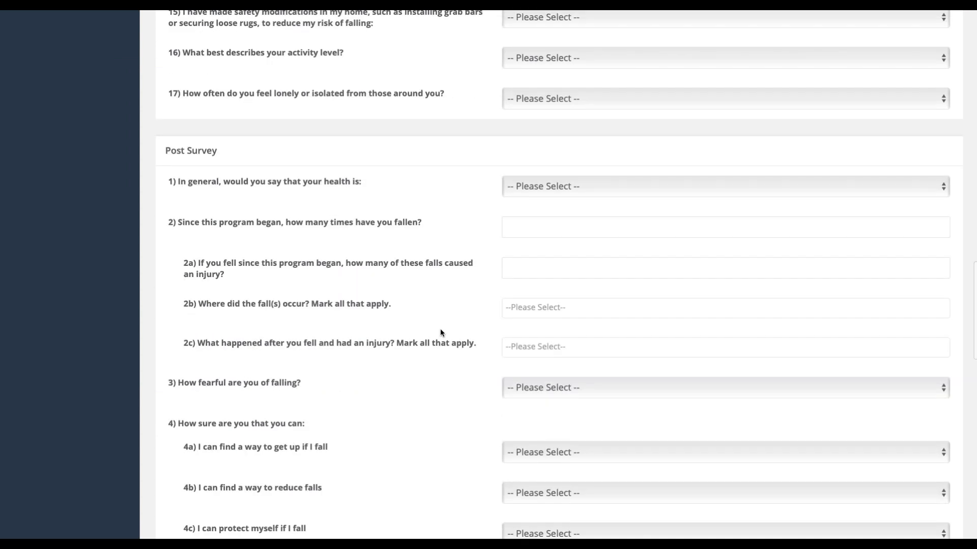
scroll(441, 333, down, 6)
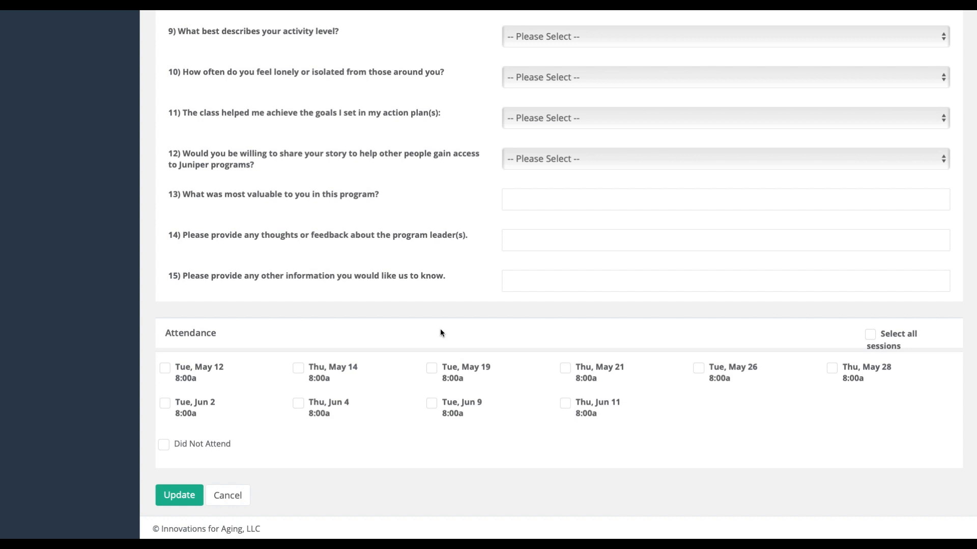
Try marking all sessions as attended and clear them, and try the Did Not Attend option and clear it.
click(870, 336)
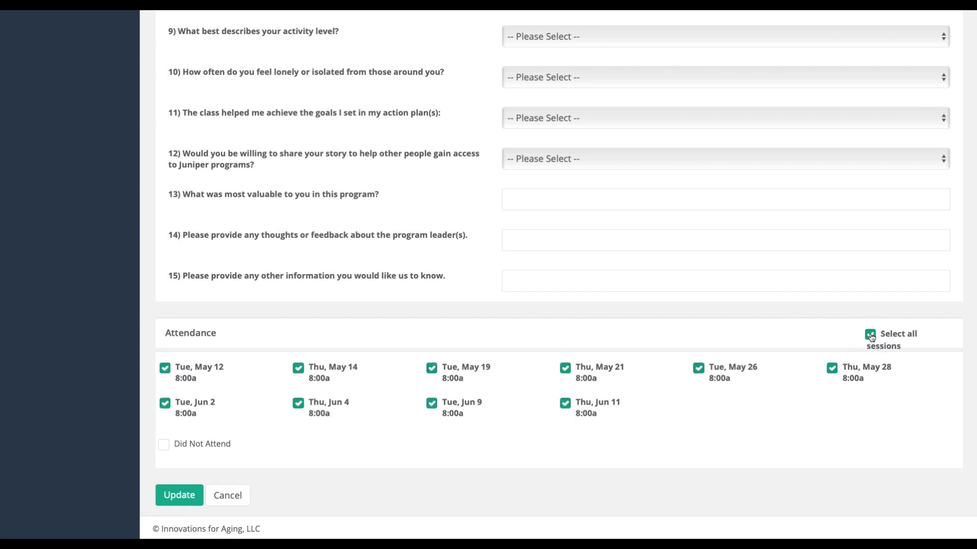
click(871, 337)
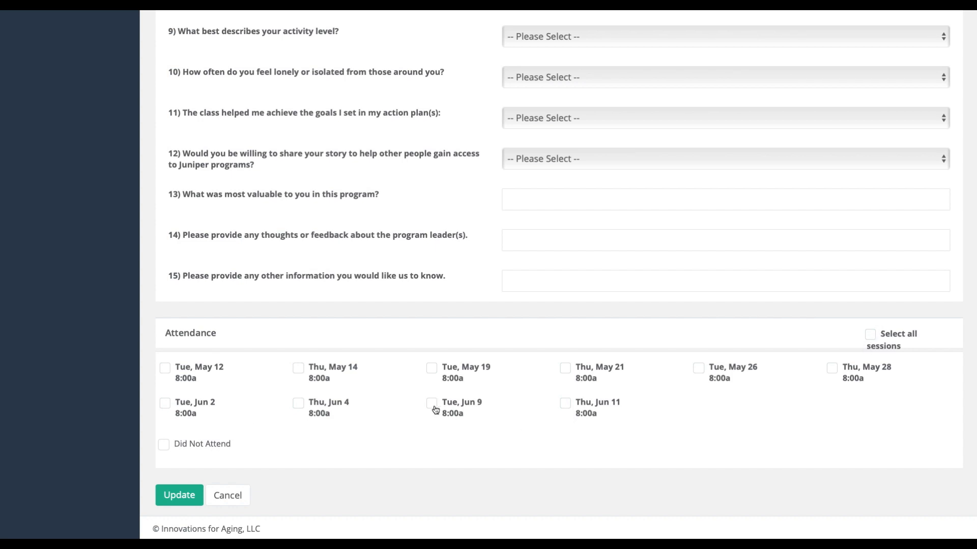
click(163, 446)
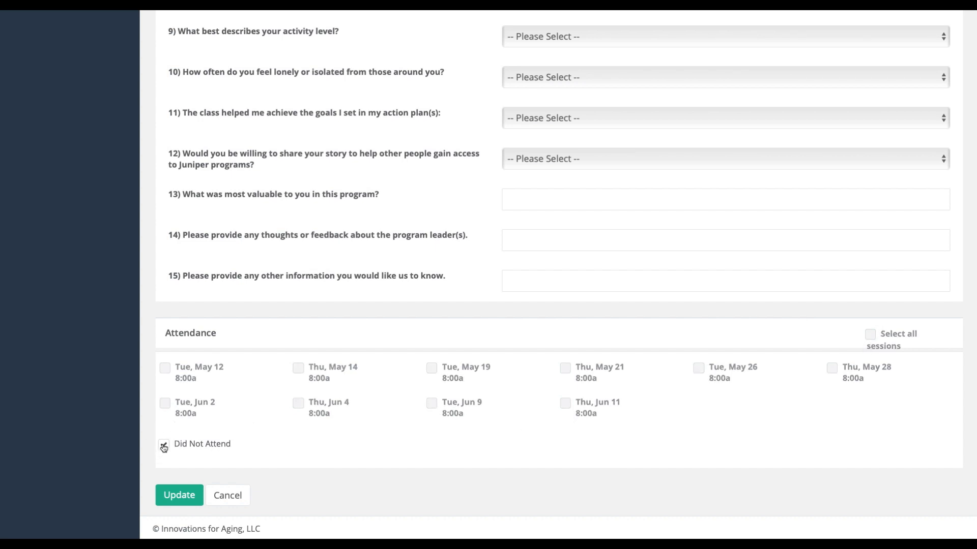
click(164, 446)
Mark attendance for the Jun 2, May 14 and Jun 9 sessions, and save the participant record.
click(164, 403)
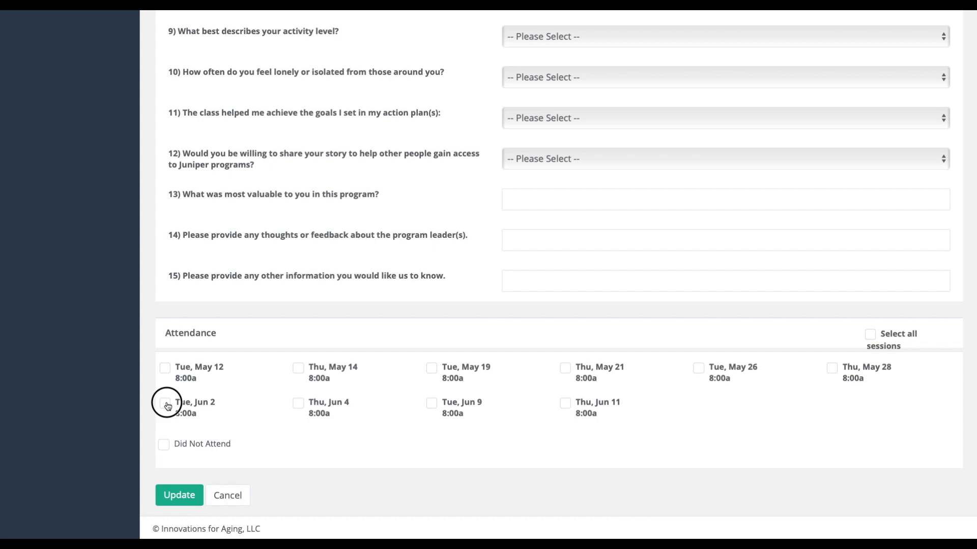
click(296, 367)
click(436, 410)
click(177, 499)
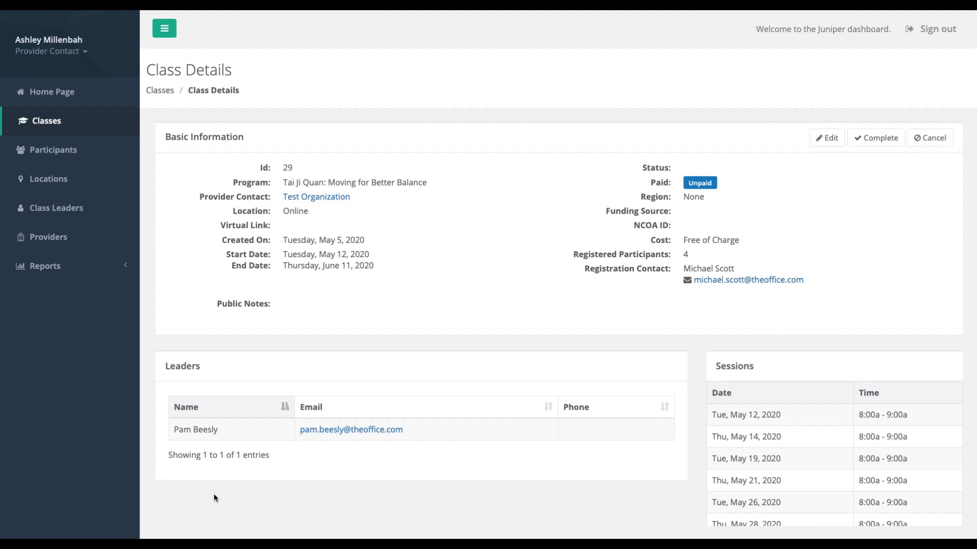
Mark the Tai Ji Quan class as complete and confirm that its attendance and surveys are filled out.
click(884, 142)
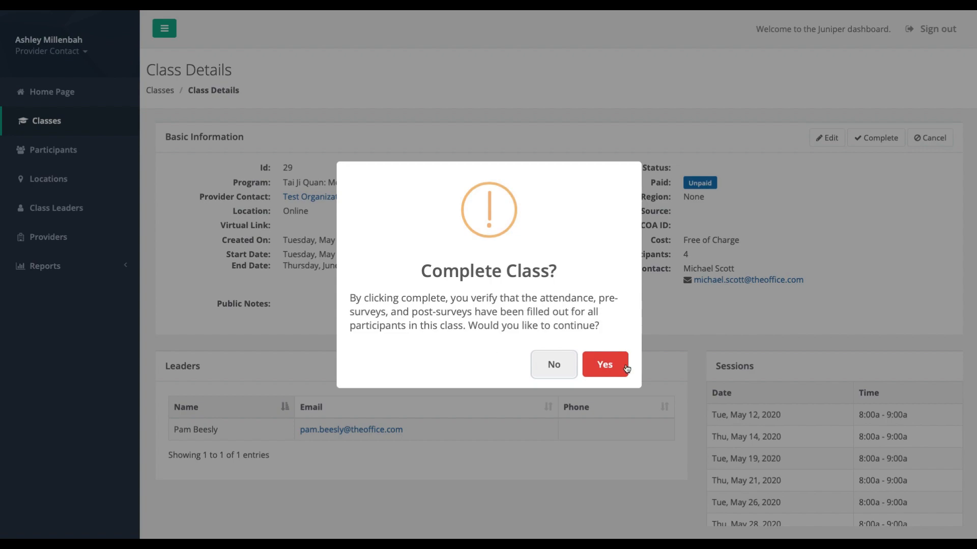
click(608, 365)
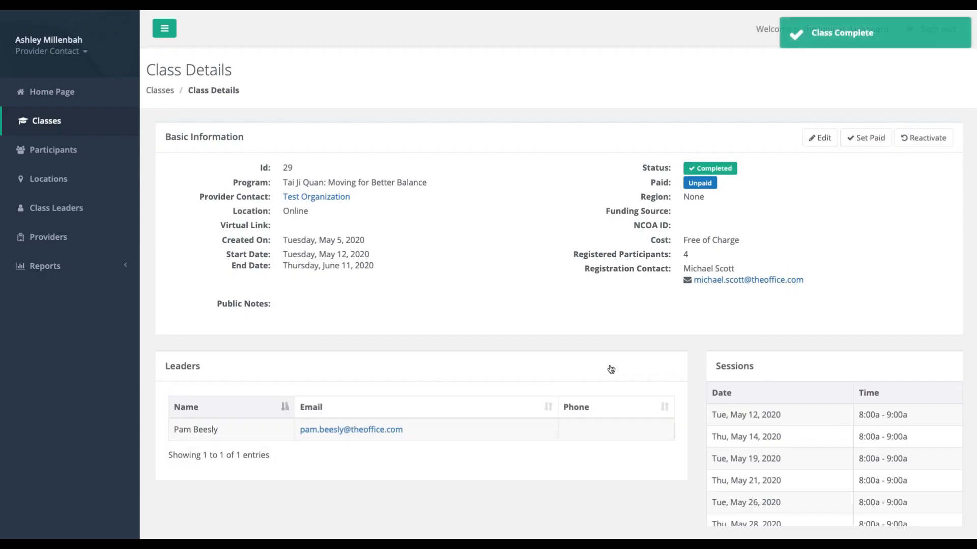